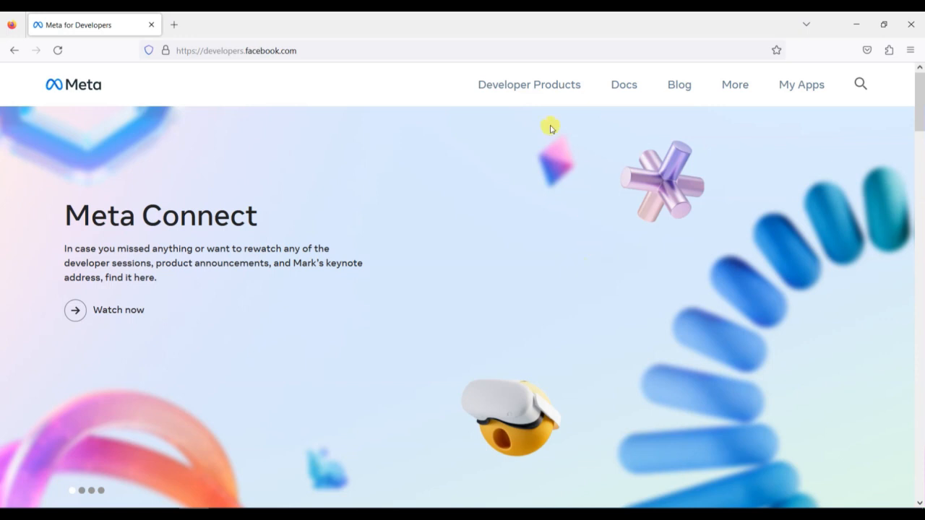
Load developers.facebook.com and open My Apps, which shows no apps yet
click(392, 52)
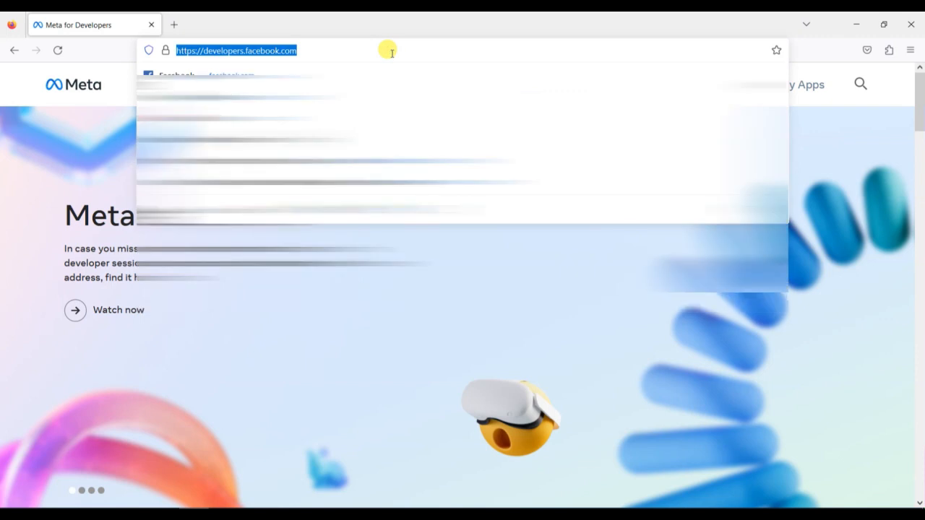
text(develop)
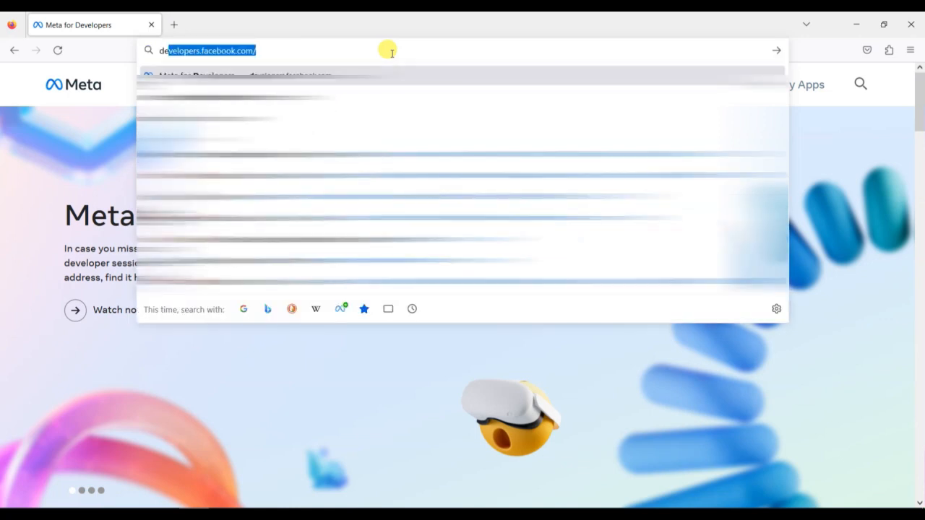
text(s.faceboo)
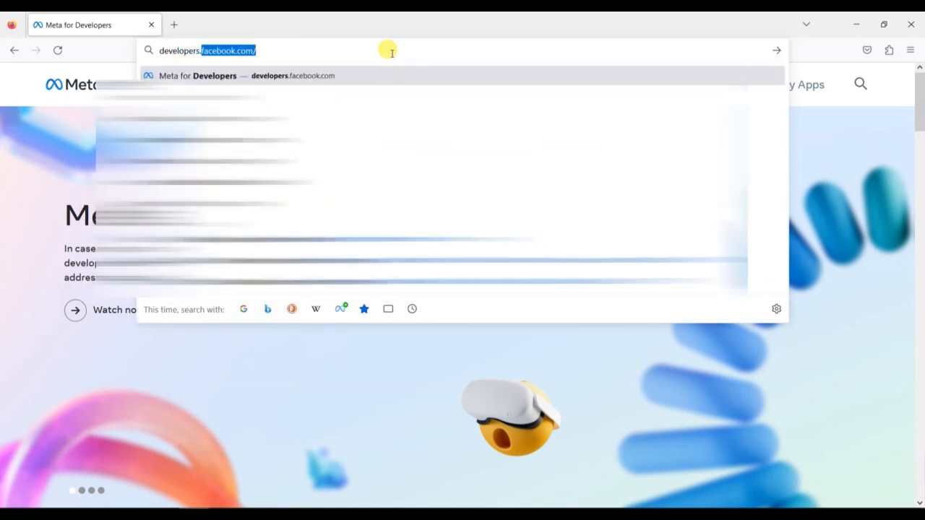
text(k.com)
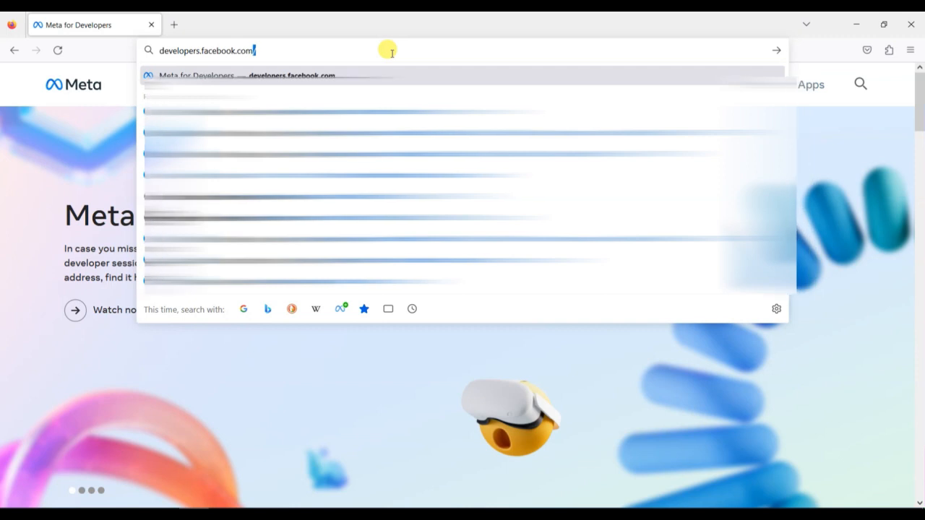
key(Return)
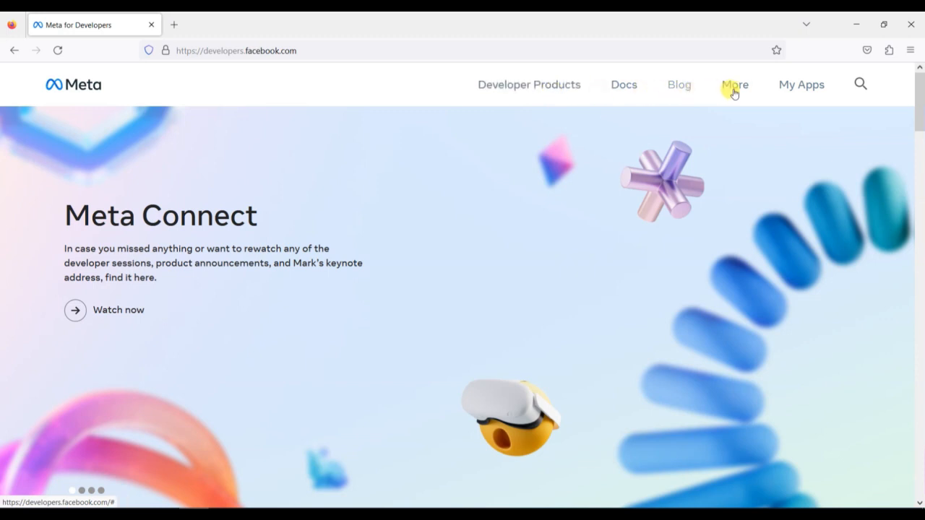
click(797, 92)
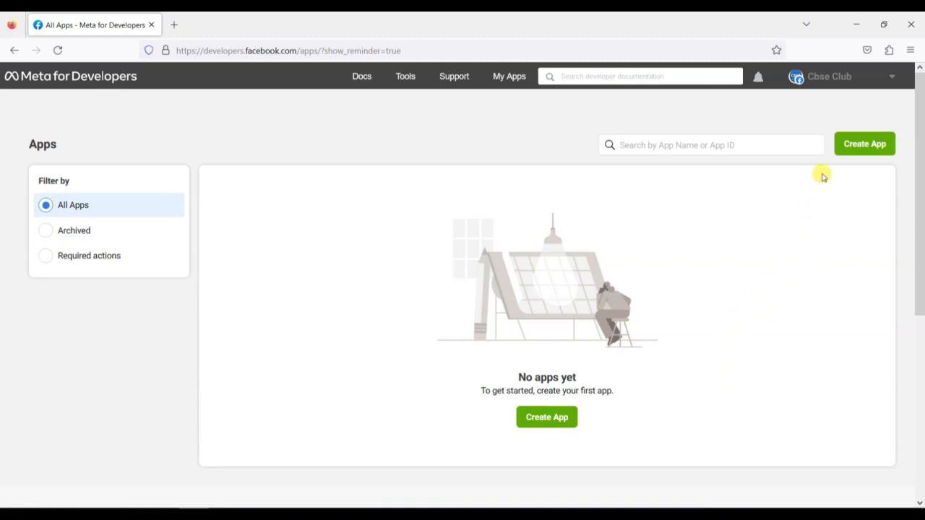
Create a new app with the Other use case and the Business app type, continuing to app details
click(862, 143)
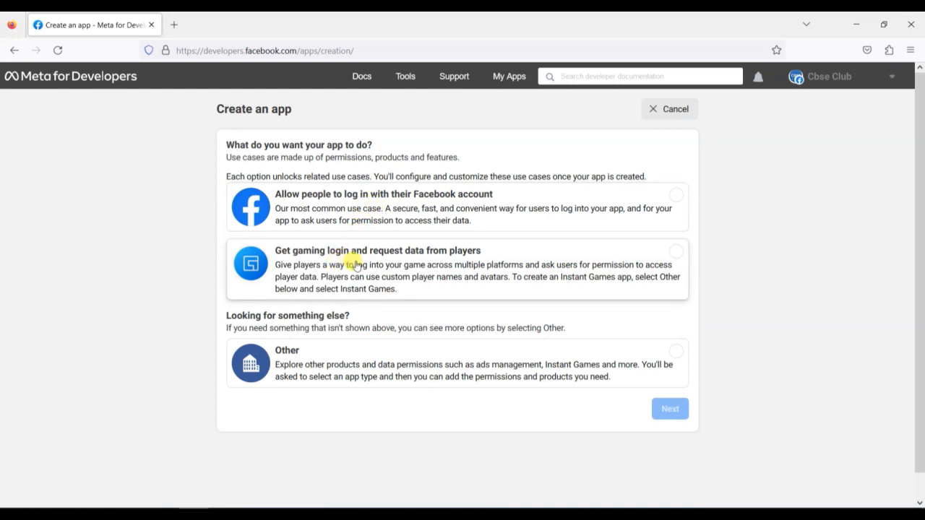
click(339, 367)
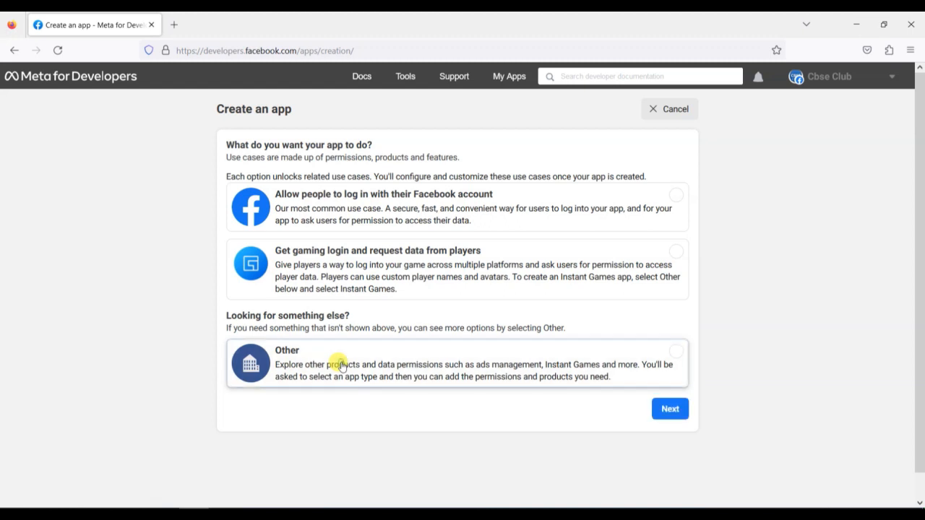
click(679, 416)
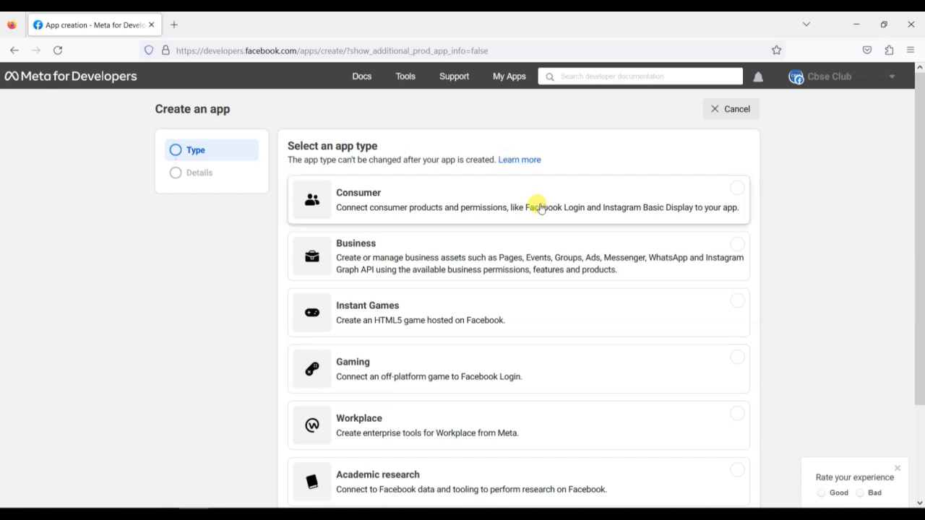
scroll(567, 283, down, 3)
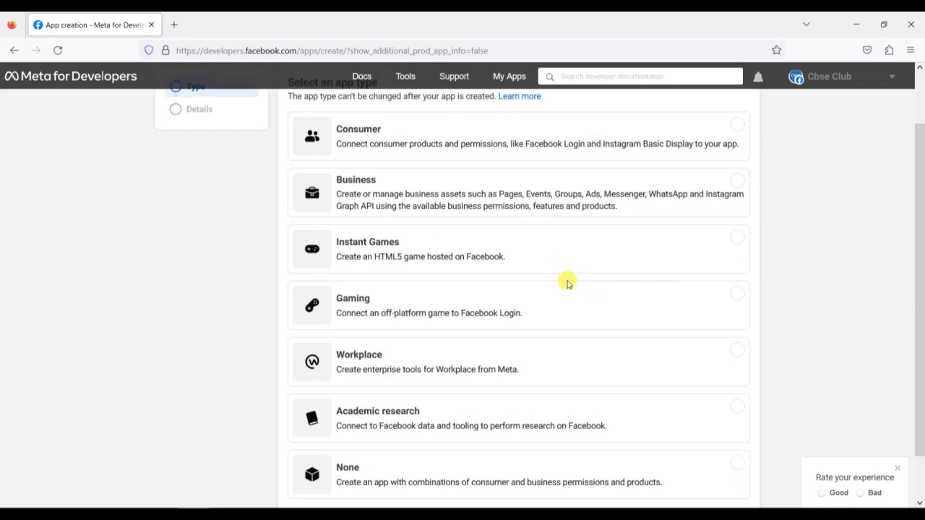
scroll(567, 283, up, 3)
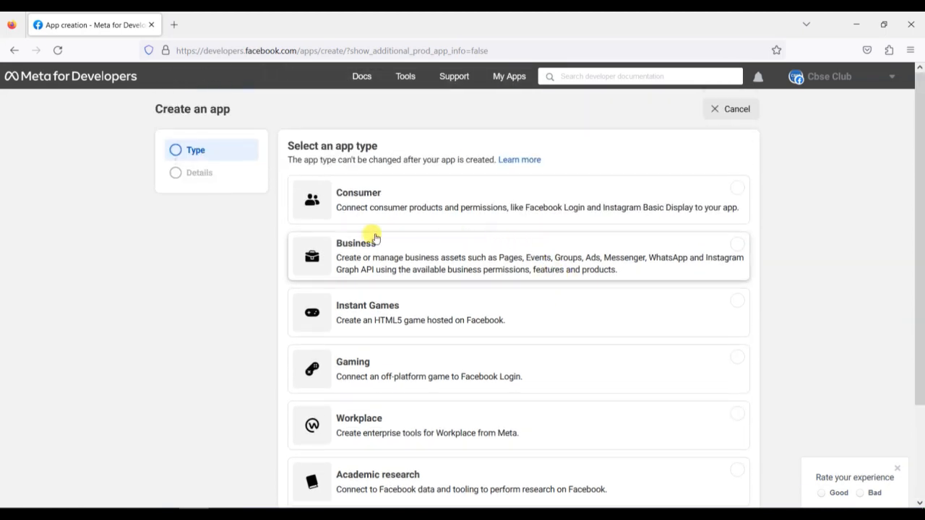
click(453, 251)
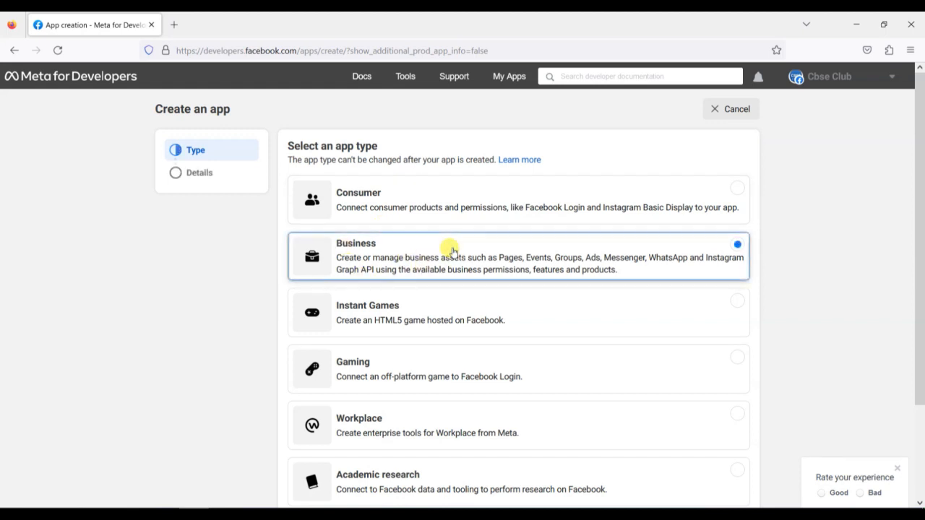
scroll(630, 325, down, 2)
scroll(635, 369, down, 2)
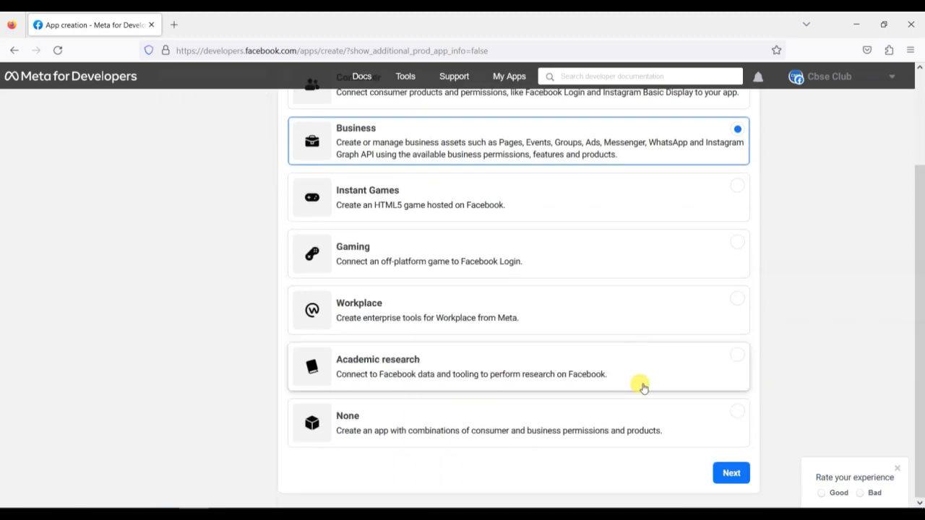
click(728, 471)
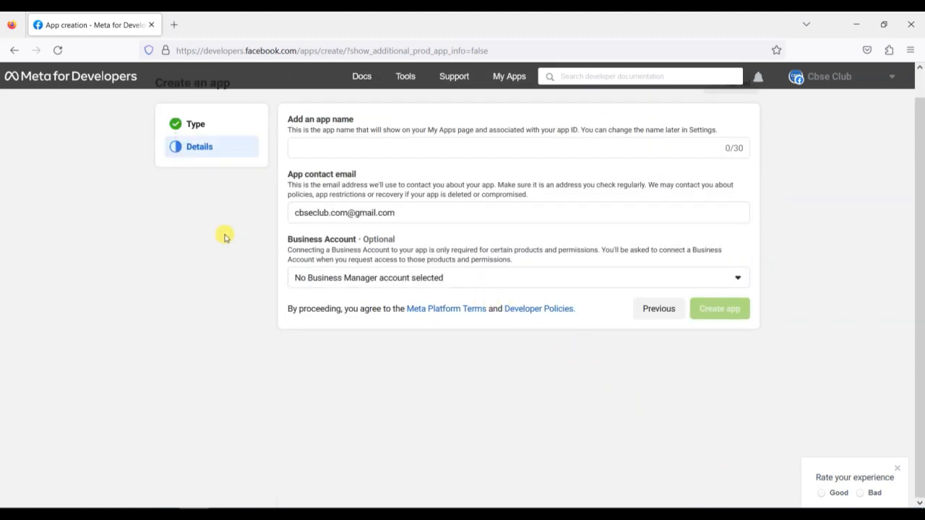
Name the app 'Cbse Student WP' and check the existing contact email
click(318, 144)
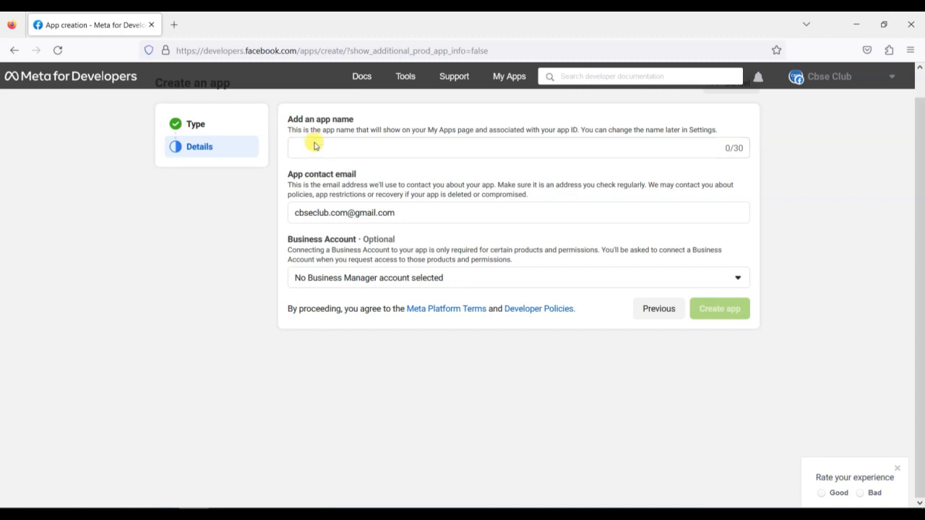
click(321, 149)
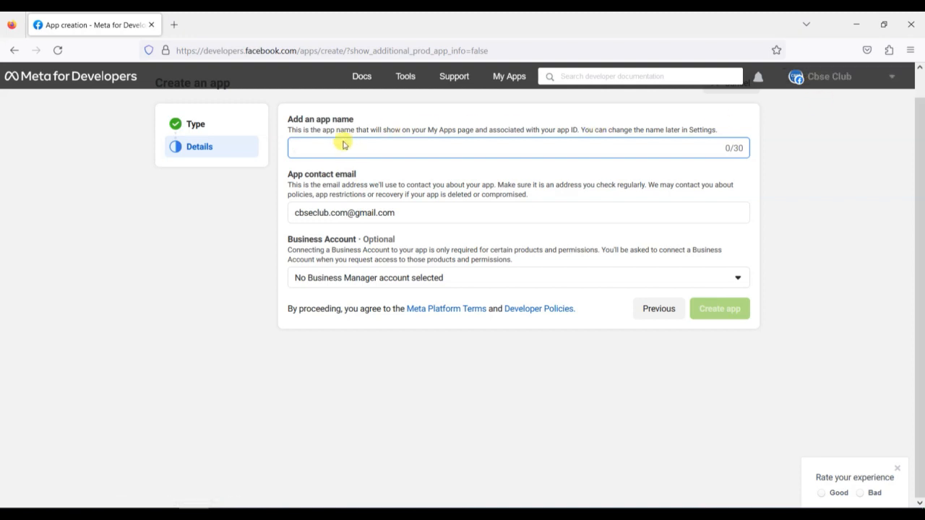
text(C)
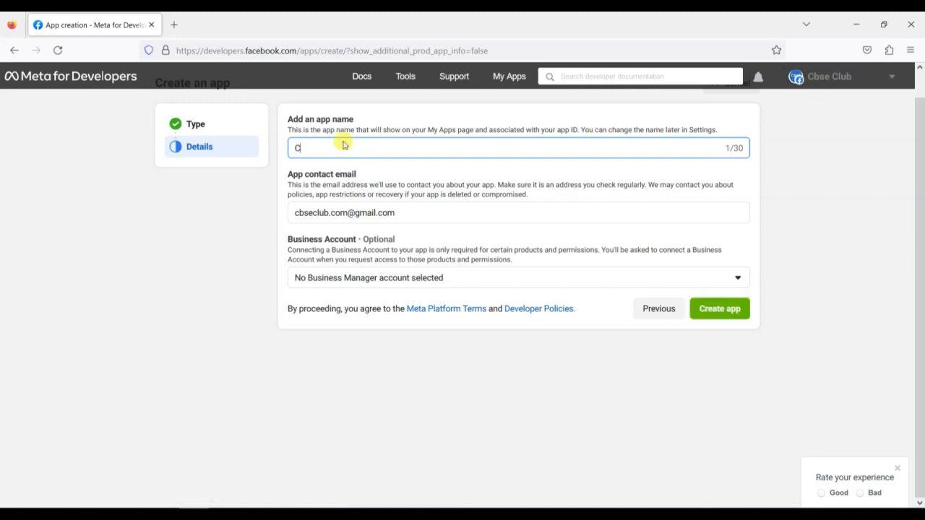
text(bse Student WP)
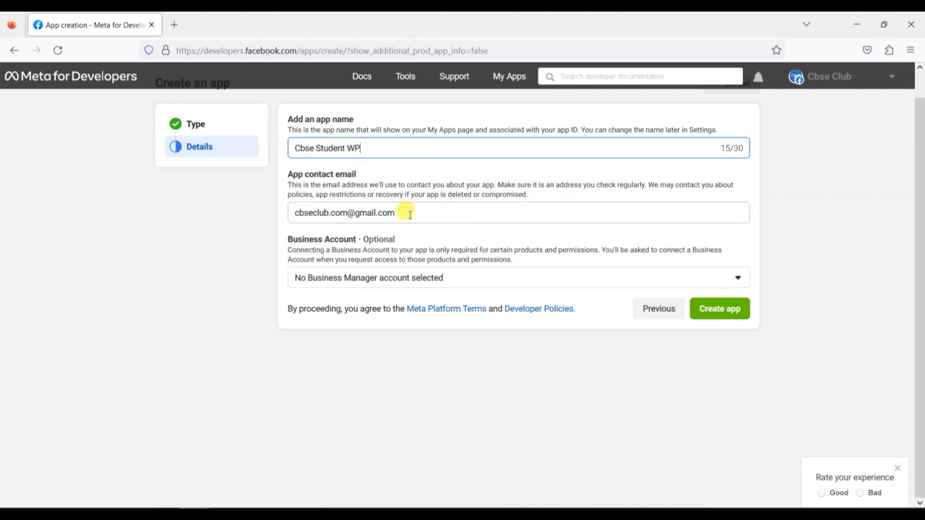
drag(407, 211, 253, 214)
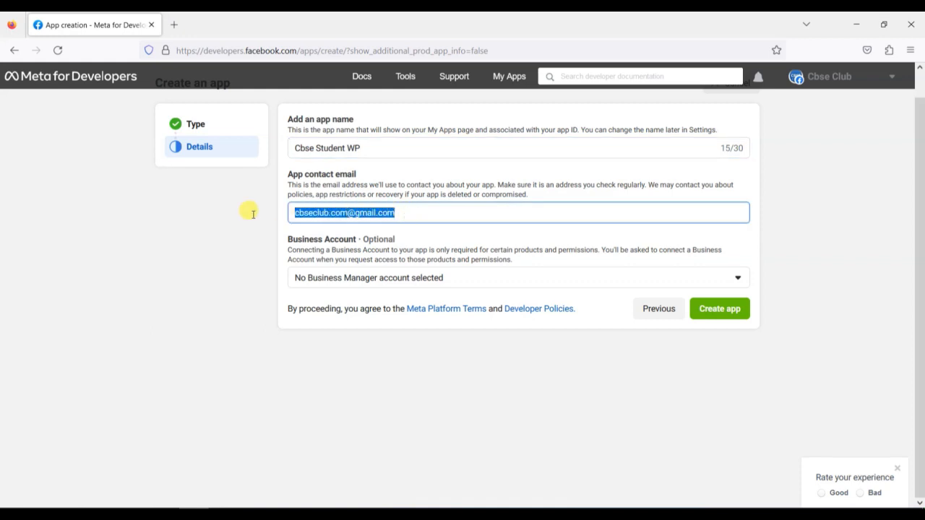
Review the Business Account choices, leaving 'No Business Manager account selected'
click(360, 281)
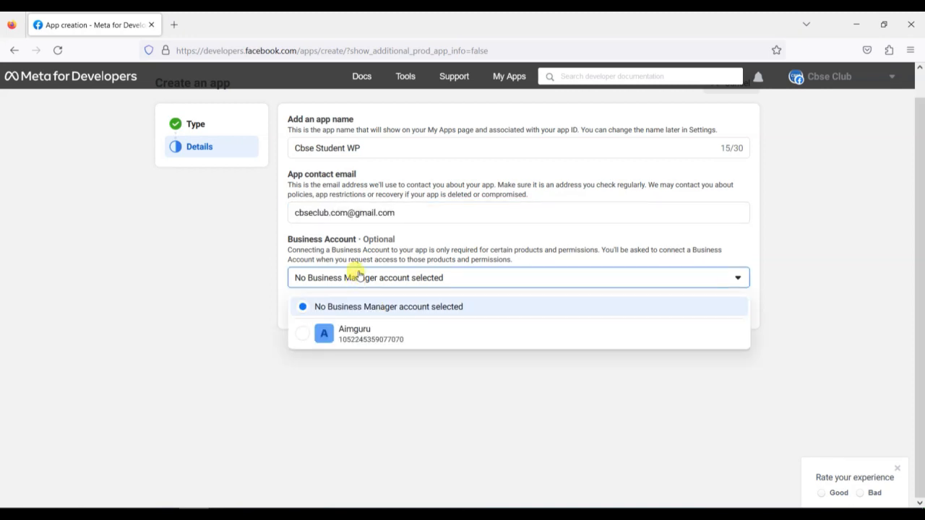
click(358, 274)
click(358, 274)
click(358, 274)
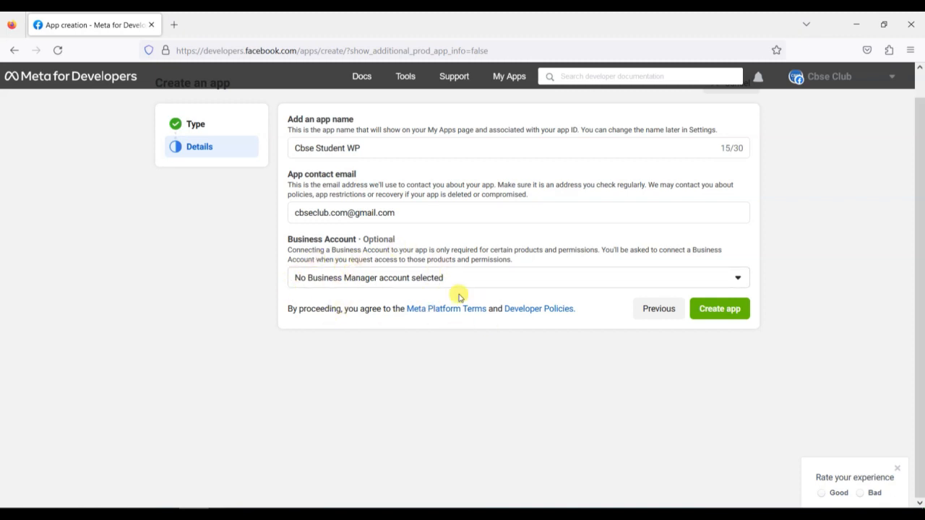
click(379, 278)
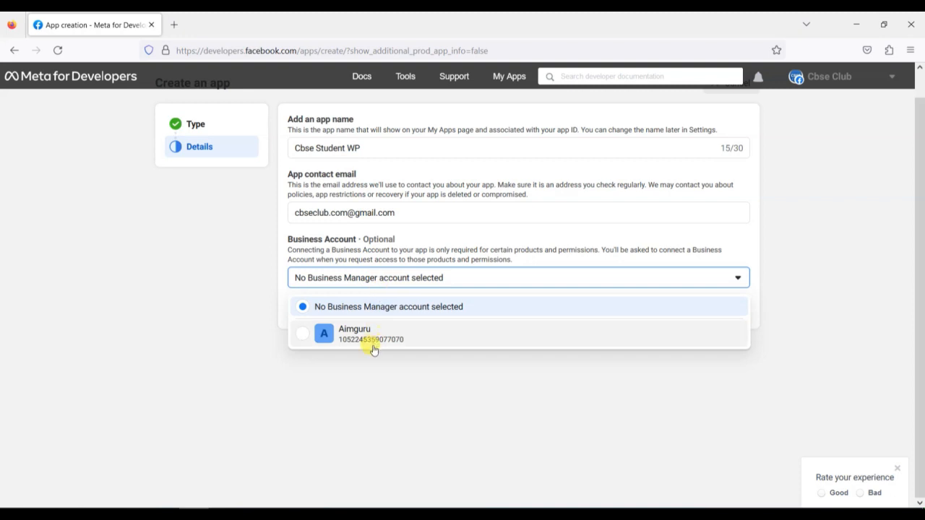
click(335, 279)
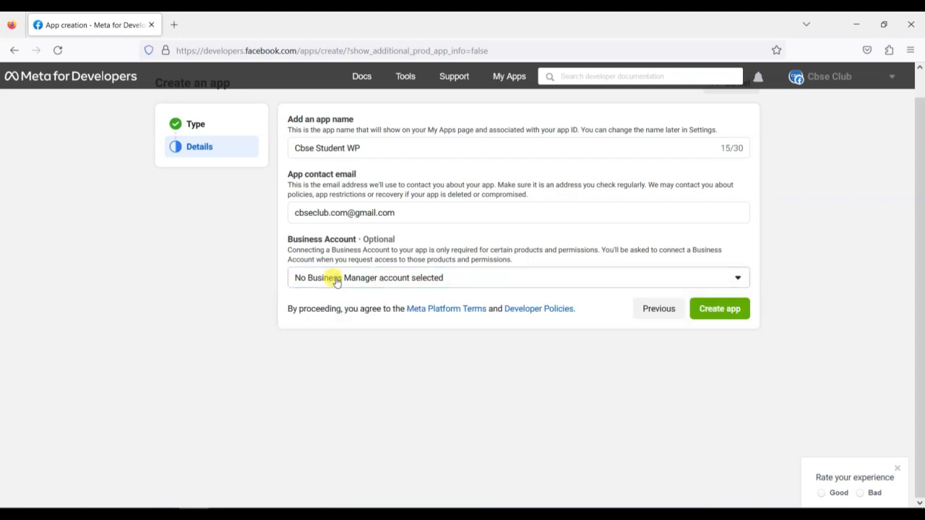
click(336, 281)
click(342, 274)
Submit the app and re-enter the account password so Cbse Student WP opens on Add products
click(745, 316)
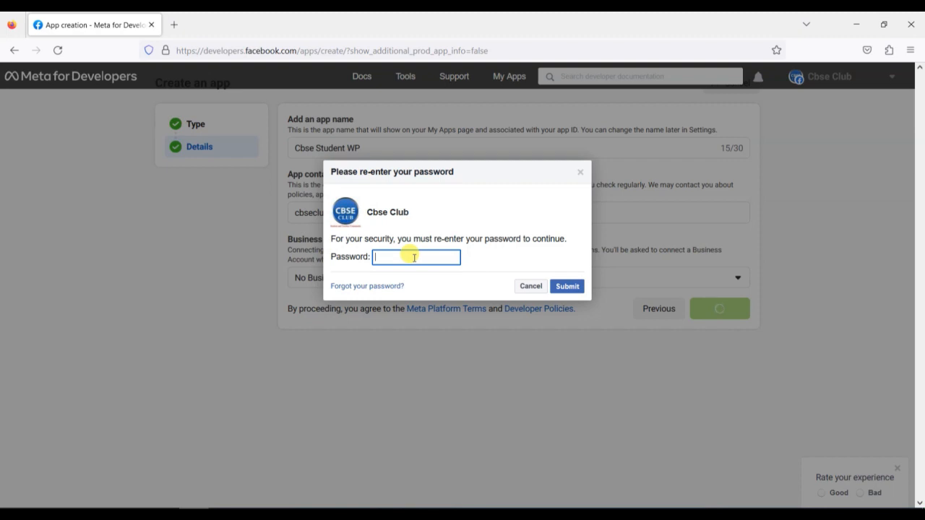
text(•••••••••••)
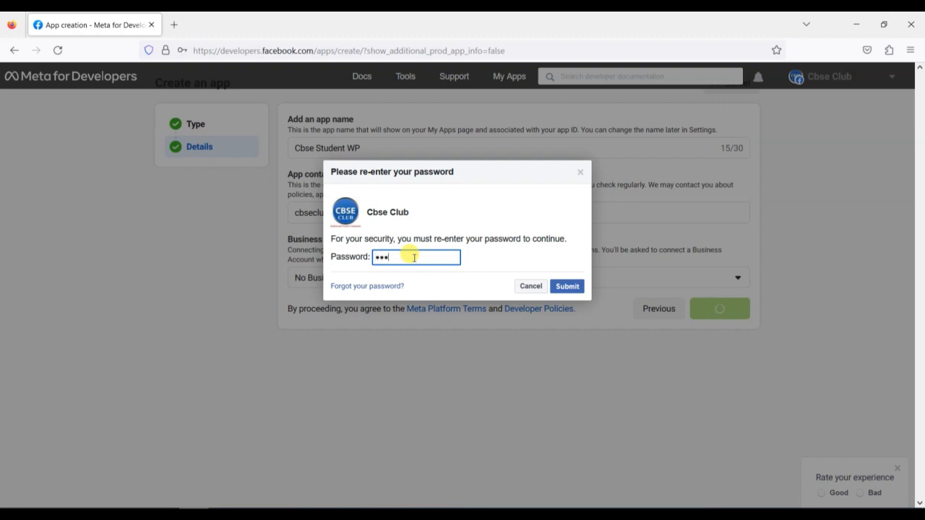
key(Return)
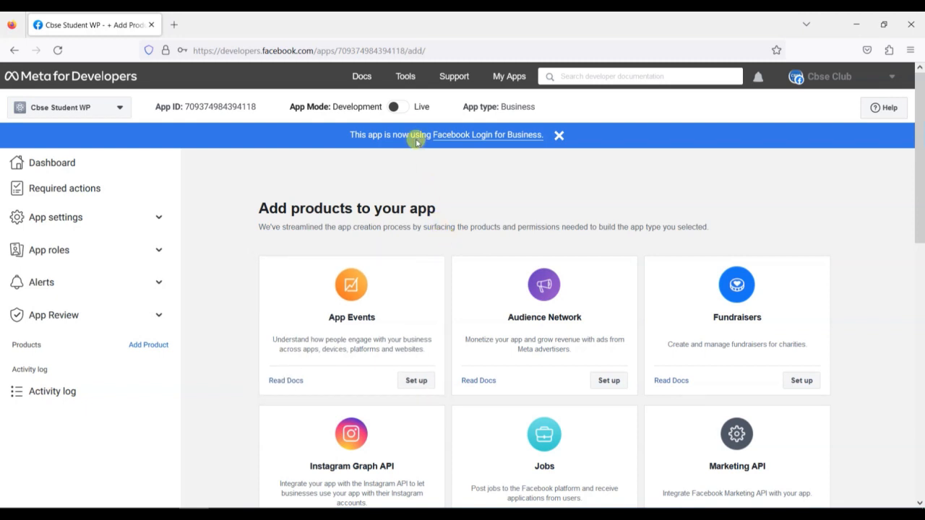
mouse_move(292, 107)
drag(291, 107, 388, 105)
click(578, 107)
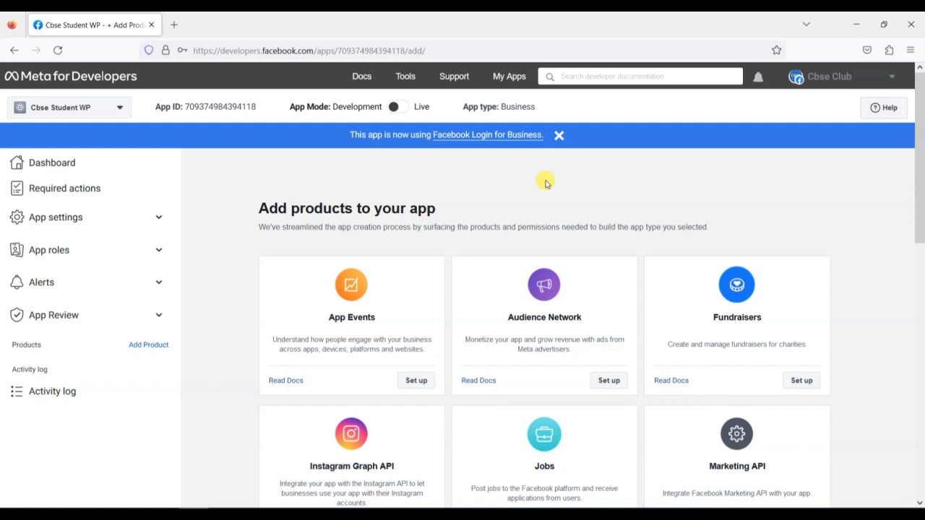
mouse_move(322, 108)
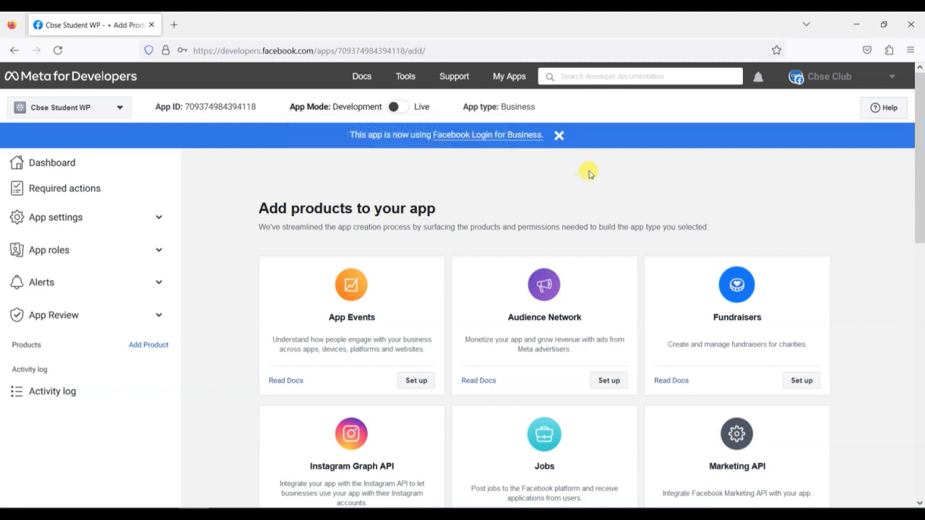
In App settings > Basic, add cbseclub.com as the app domain
click(122, 217)
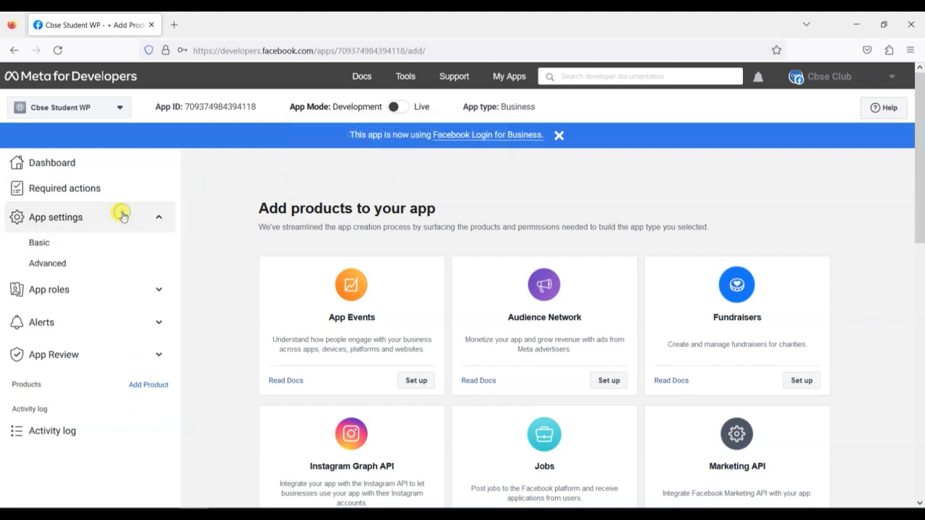
click(99, 244)
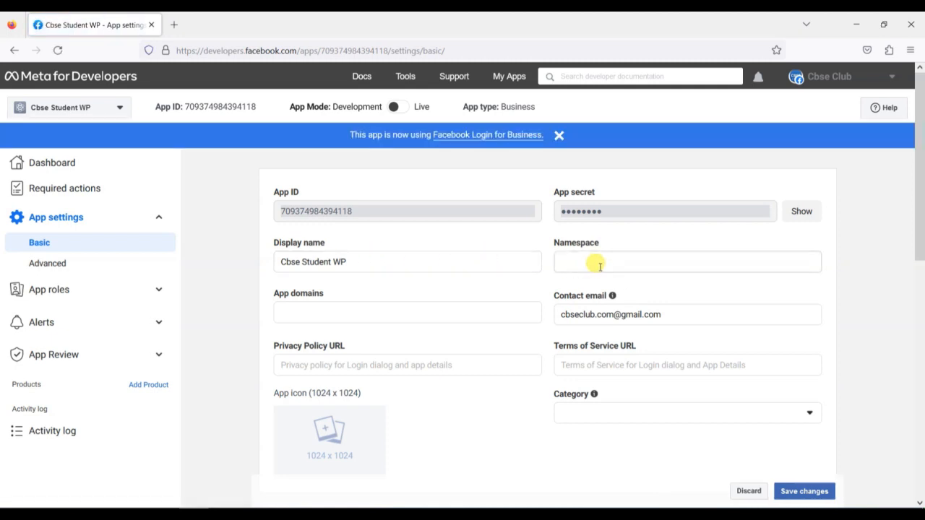
click(372, 309)
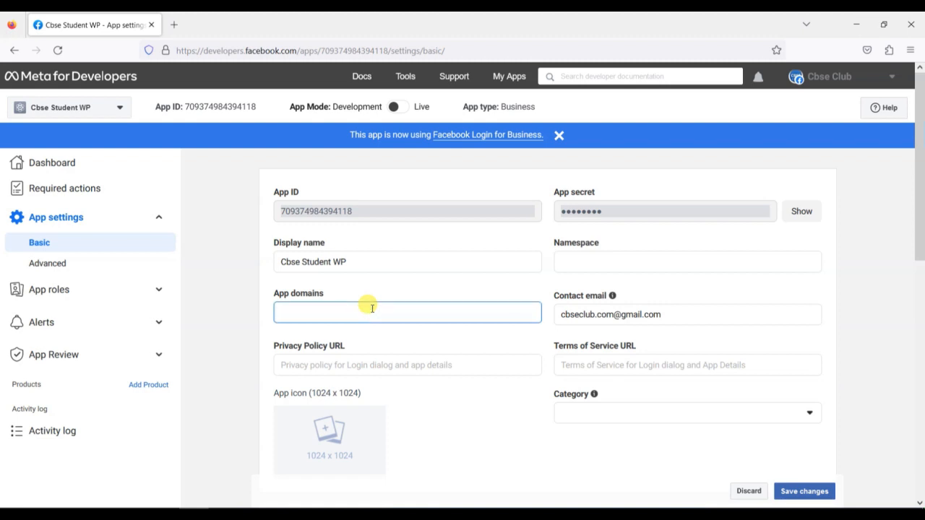
text(cb)
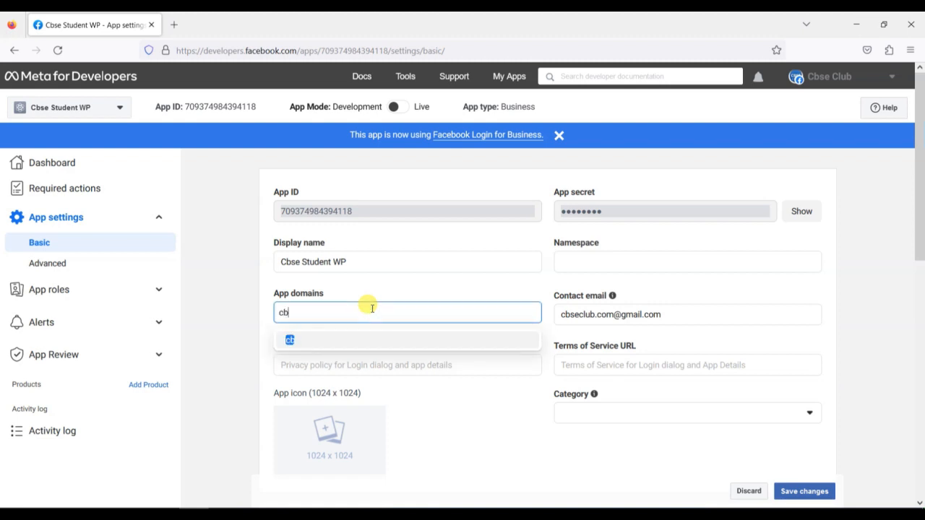
key(BackSpace)
key(BackSpace)
text(club.com)
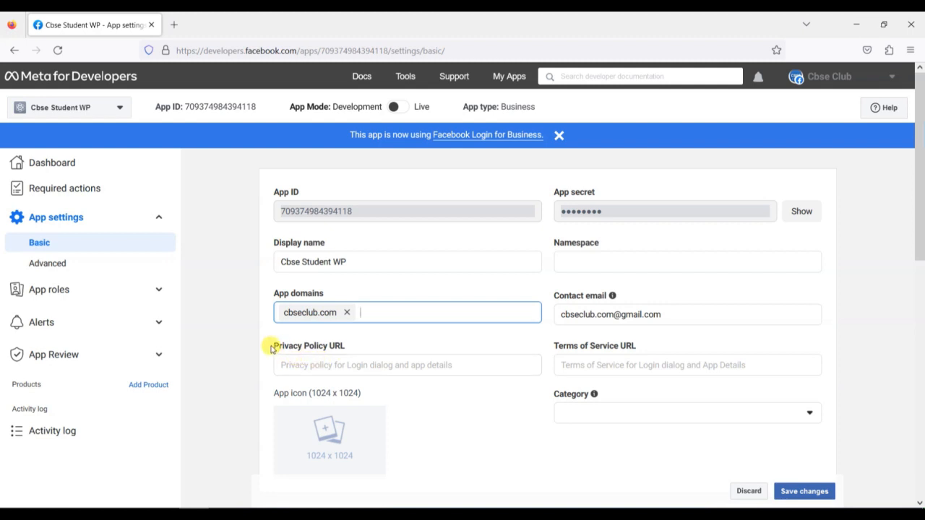
drag(267, 345, 350, 351)
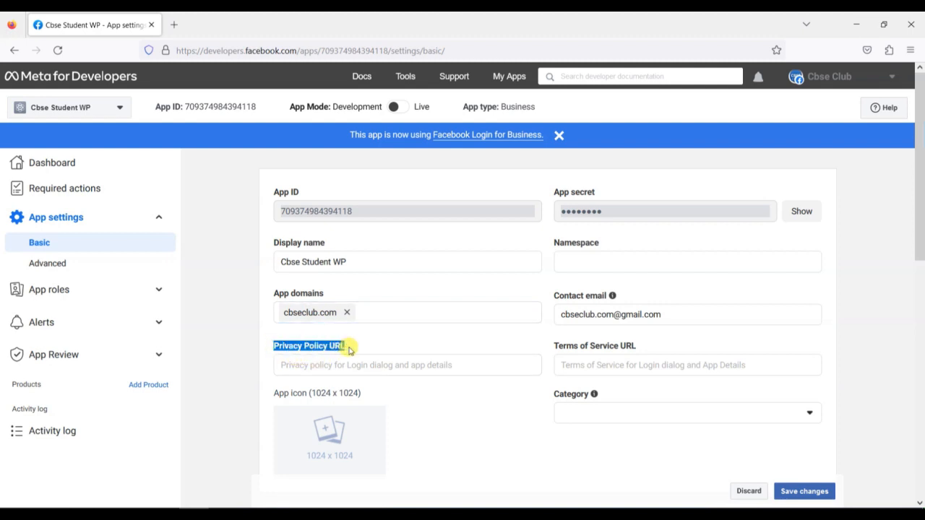
click(311, 365)
text(http)
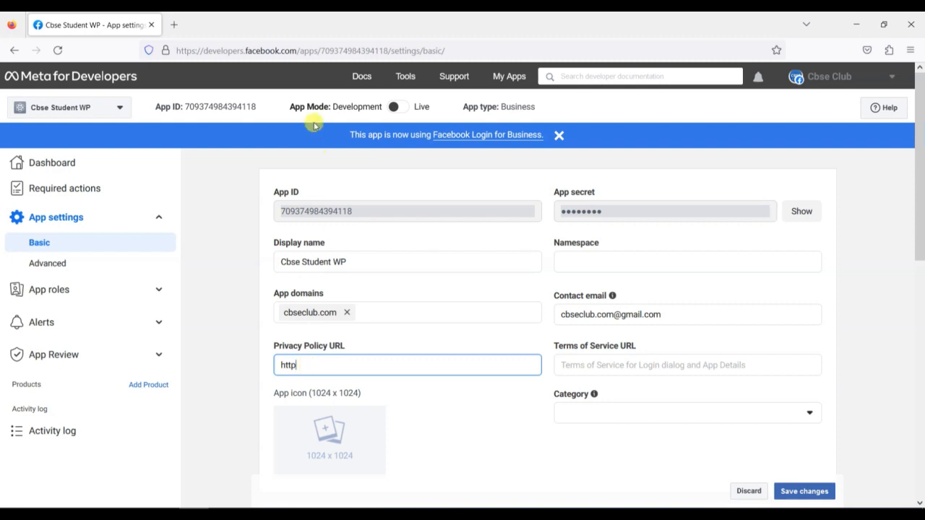
click(309, 52)
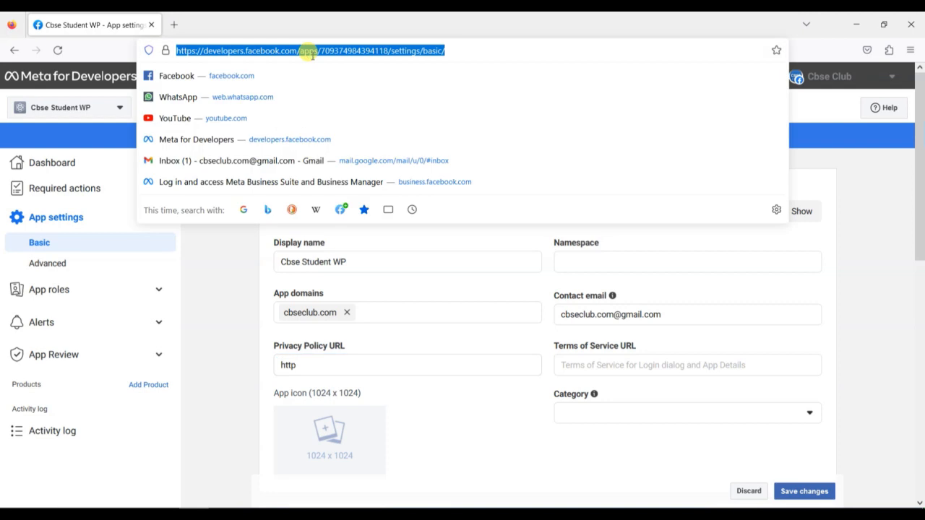
click(238, 336)
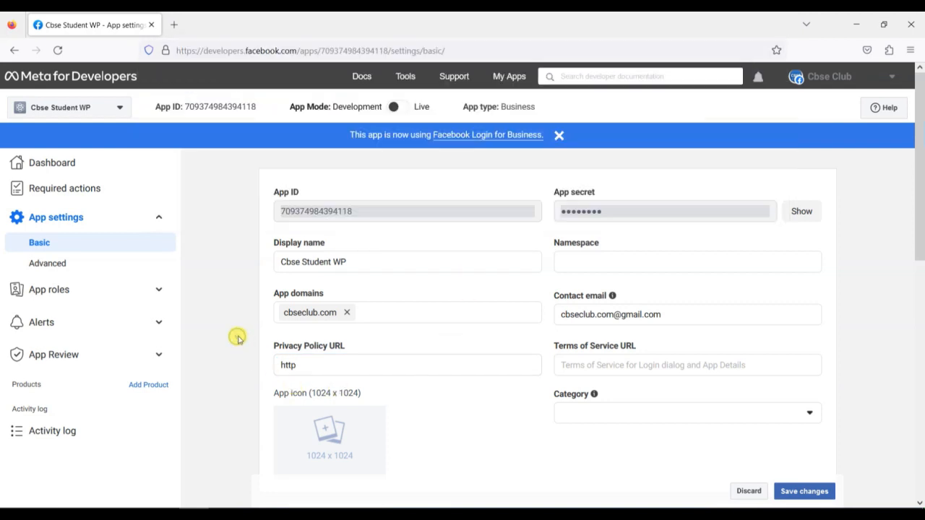
click(337, 367)
text(s)
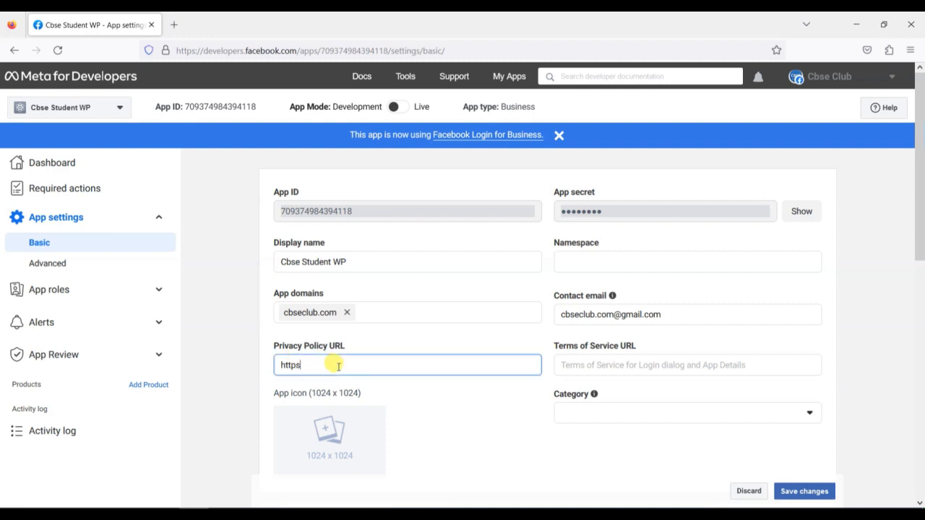
text(://cbseclub.com/privacy.php)
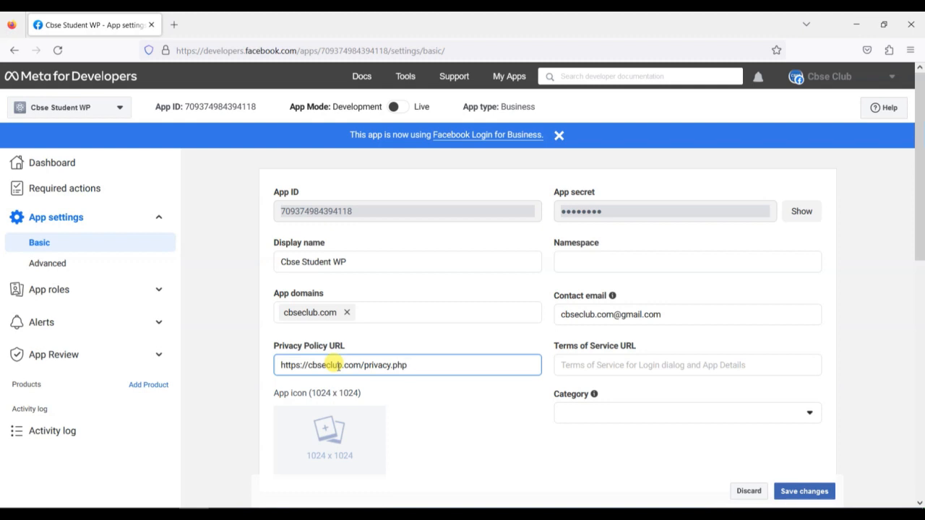
key(ctrl+a)
key(ctrl+c)
key(Tab)
key(ctrl+v)
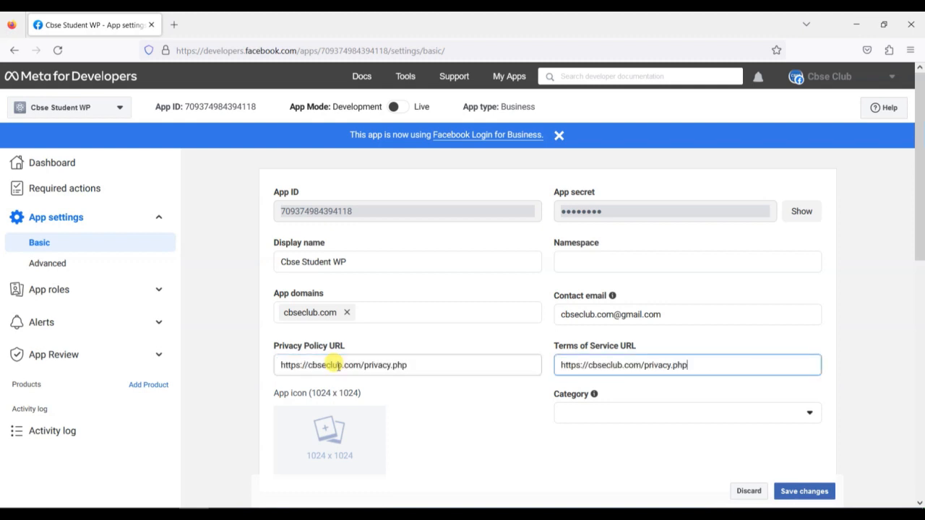
key(Left)
key(ctrl+shift+Left)
text(test)
key(BackSpace)
key(BackSpace)
key(BackSpace)
key(BackSpace)
text(tesrms)
click(440, 414)
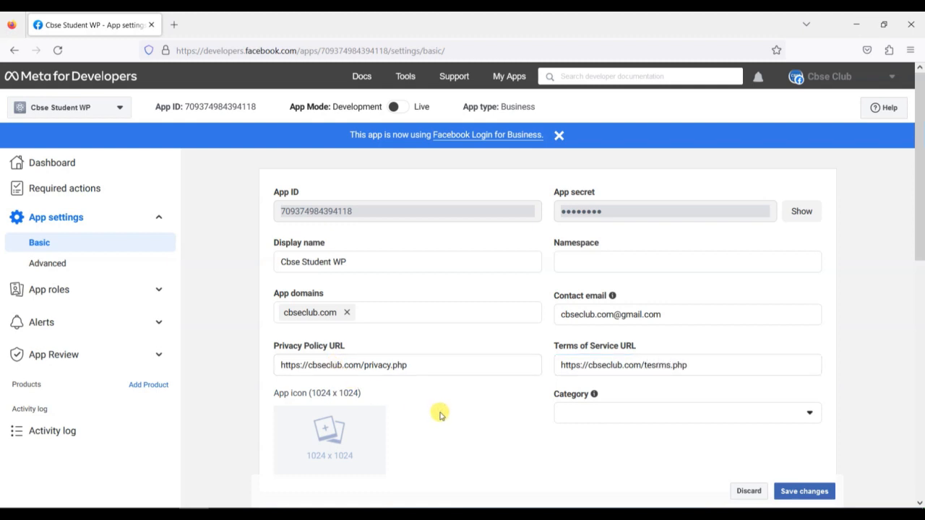
click(283, 52)
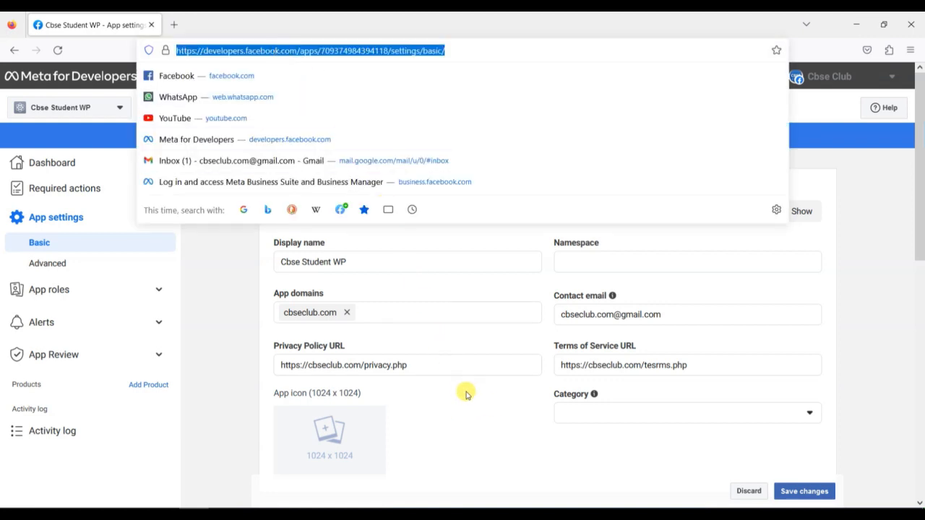
click(492, 409)
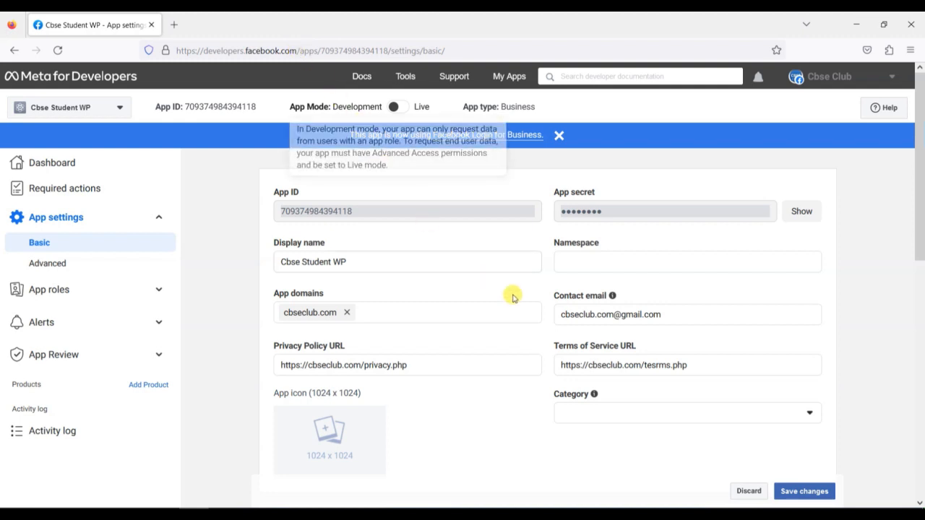
Choose Education as the app category and save the basic settings
click(652, 413)
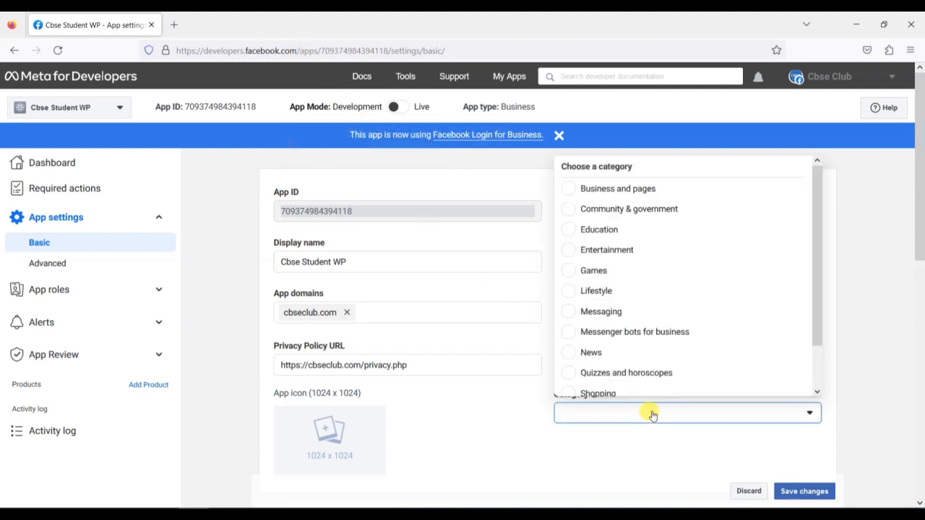
click(582, 230)
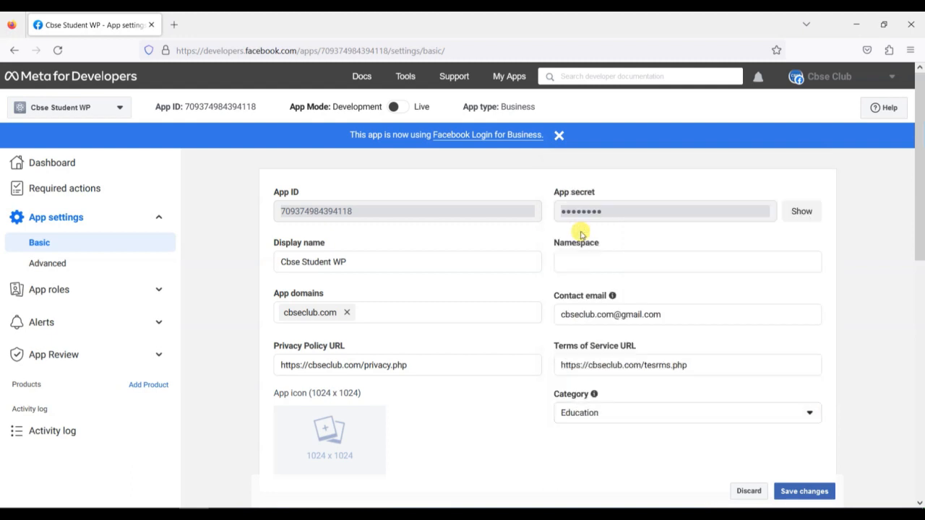
scroll(484, 443, down, 2)
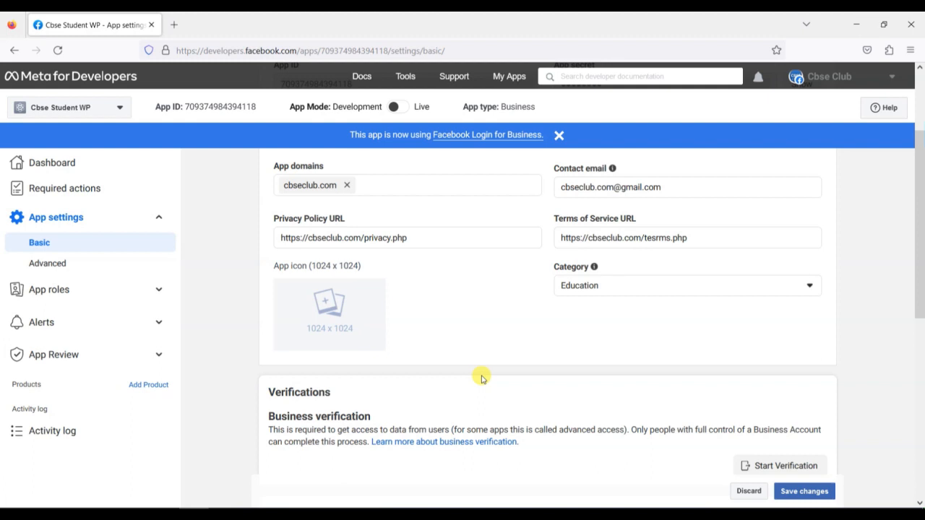
click(806, 493)
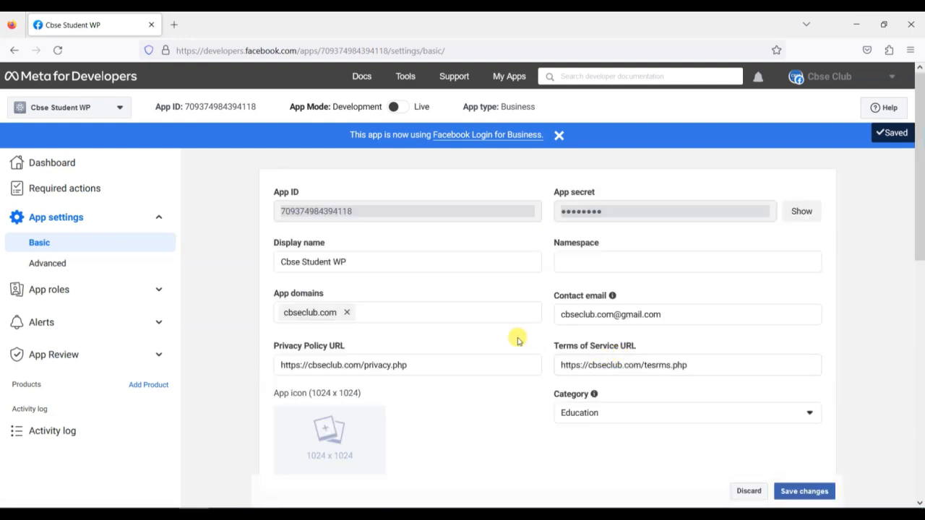
scroll(517, 339, down, 3)
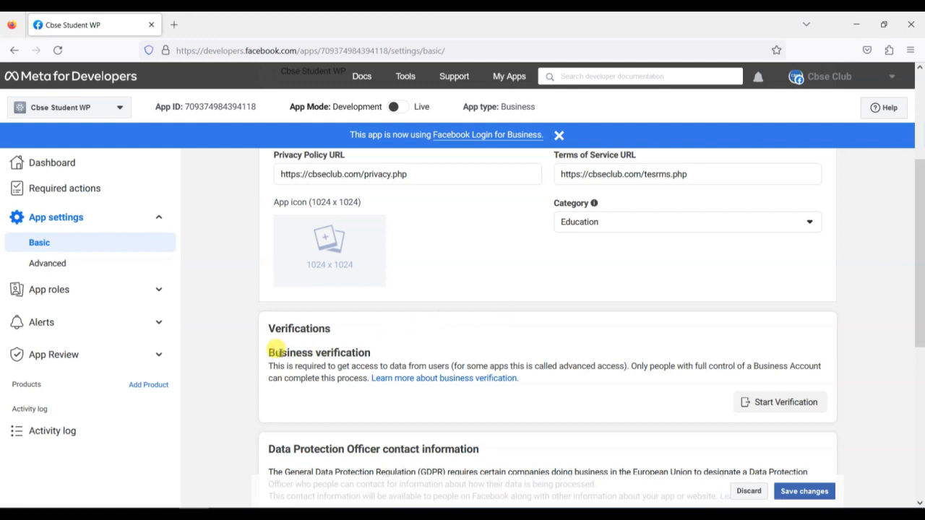
Start business verification for Cbse Student WP and list the available Business Manager accounts
drag(263, 352, 385, 356)
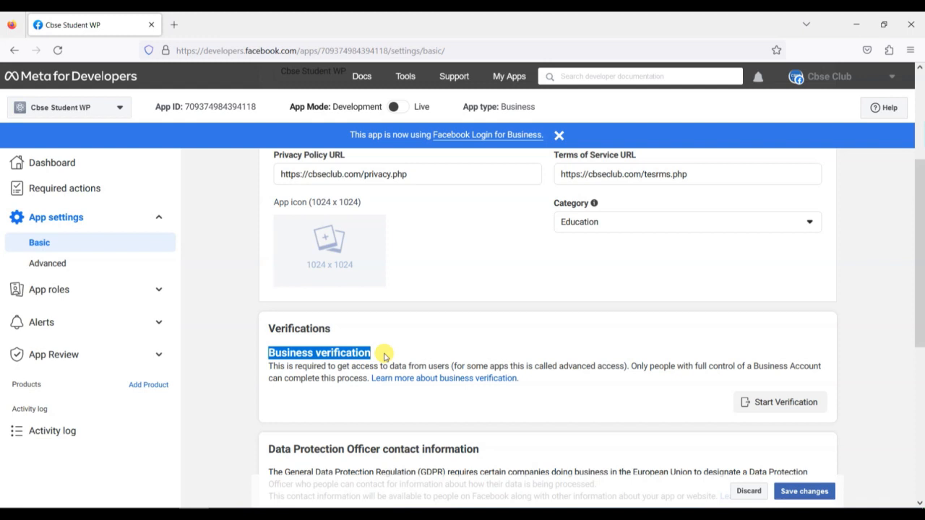
click(784, 407)
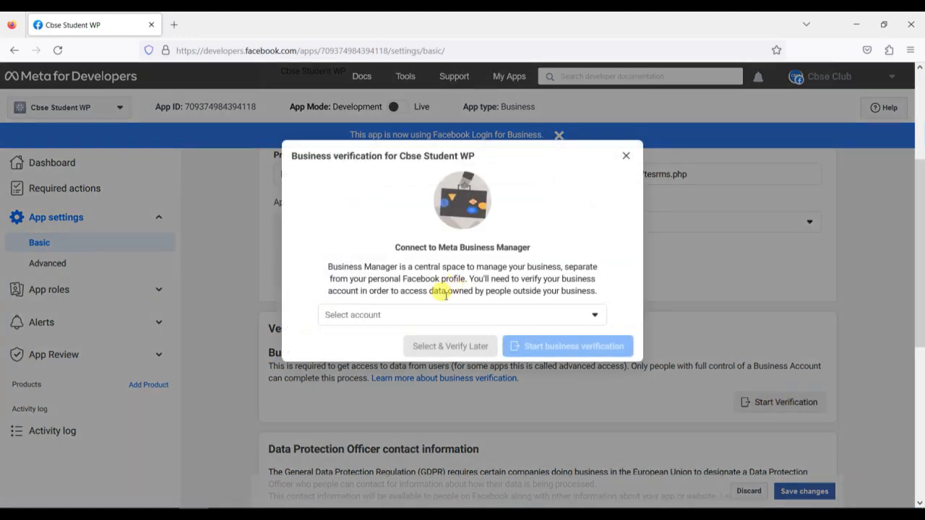
click(376, 317)
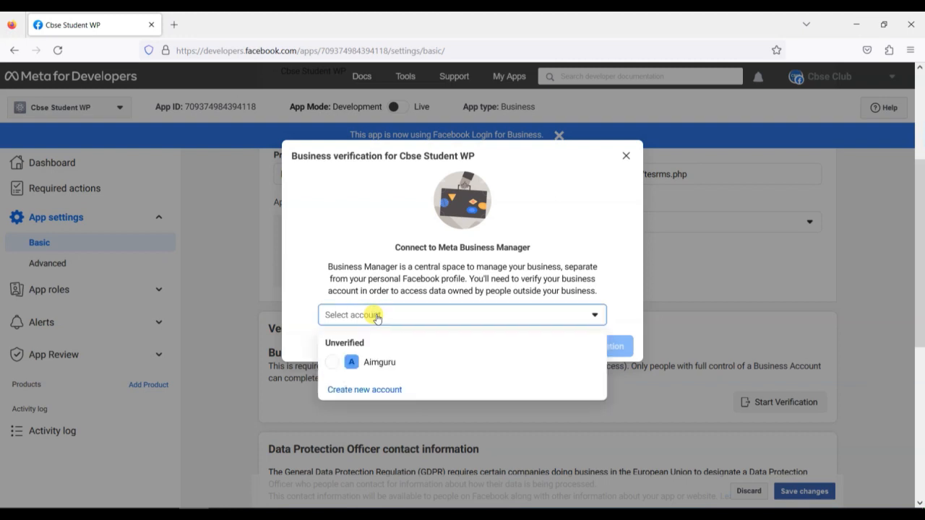
Create a new Business Manager account named CBSE STUDENT CLUB, entering the owner's name and business email
click(361, 391)
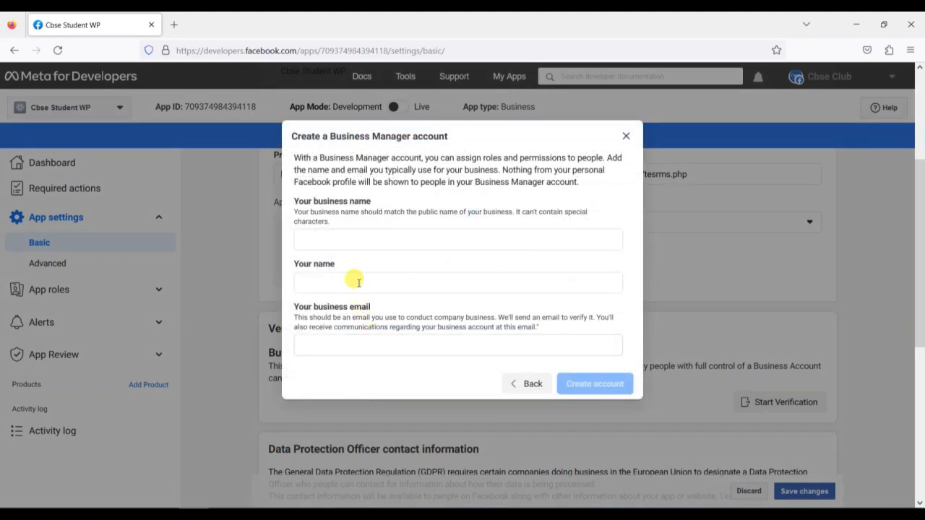
click(345, 239)
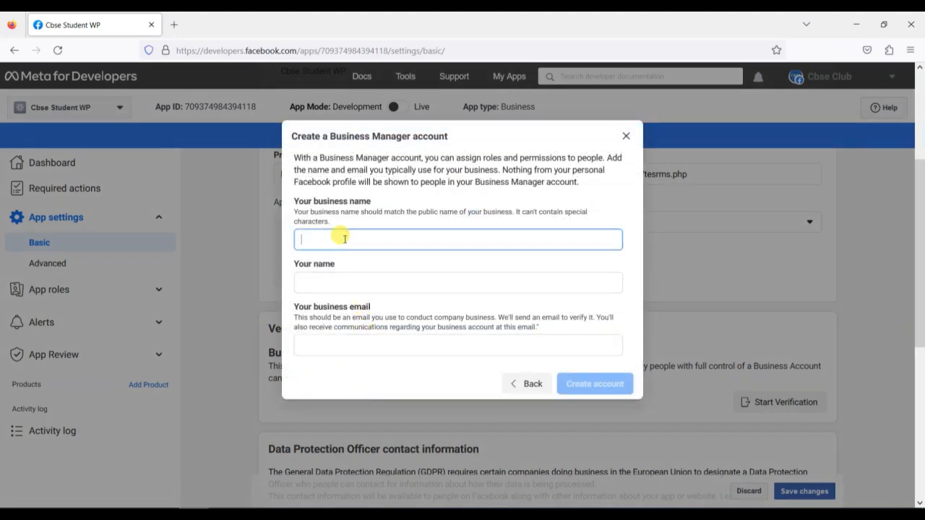
text(CBSE STUDENT CLUB)
key(Tab)
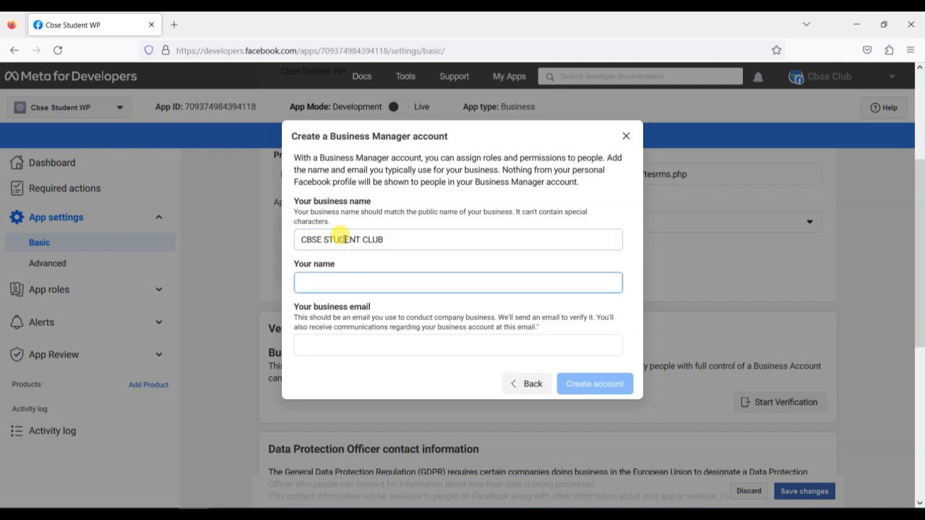
drag(403, 240, 270, 248)
click(314, 279)
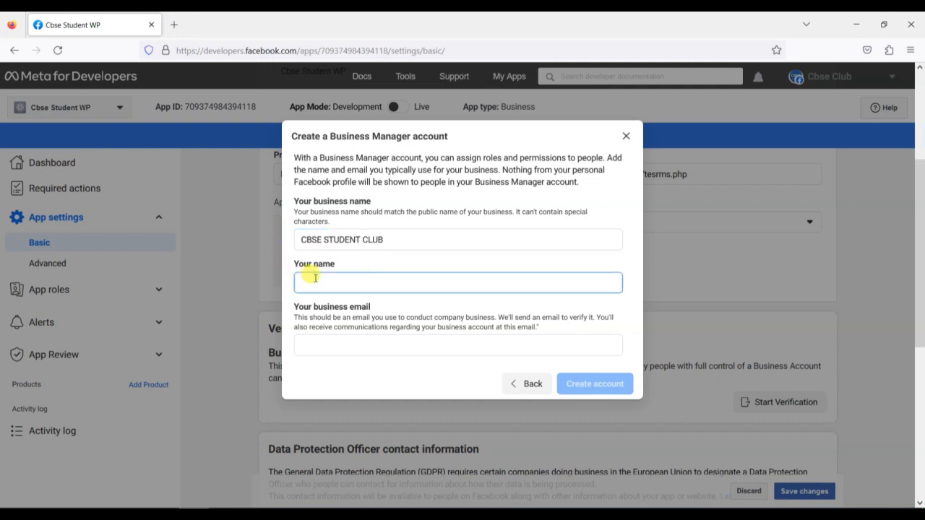
text(mrinank)
key(Tab)
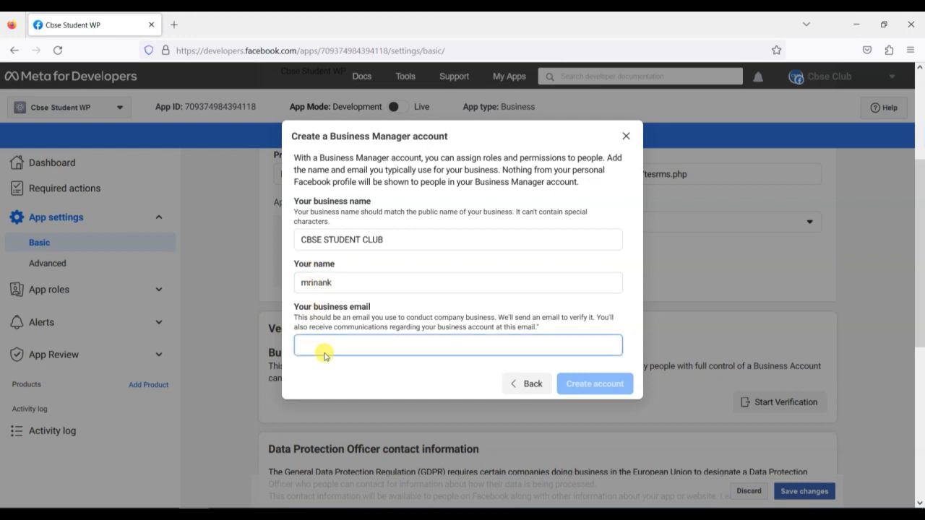
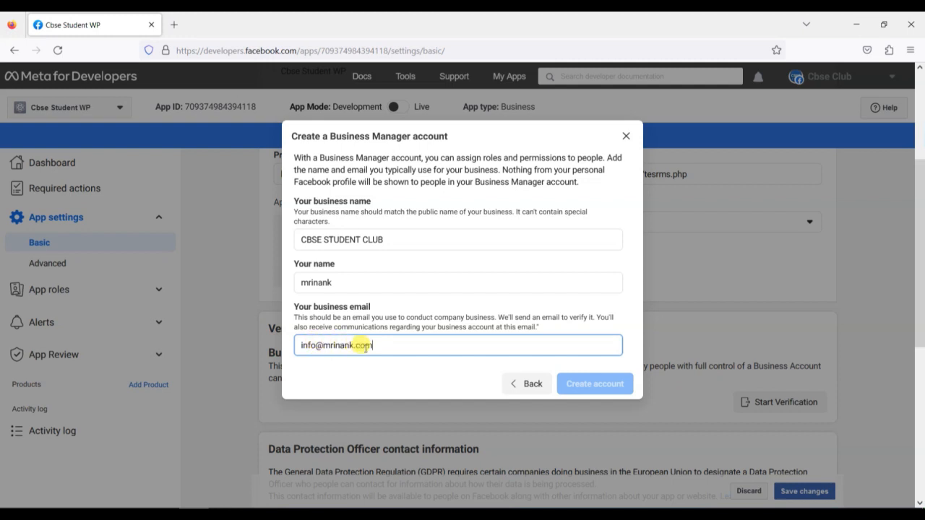
Add the owner's surname to the name field and submit the account details
click(434, 392)
click(432, 342)
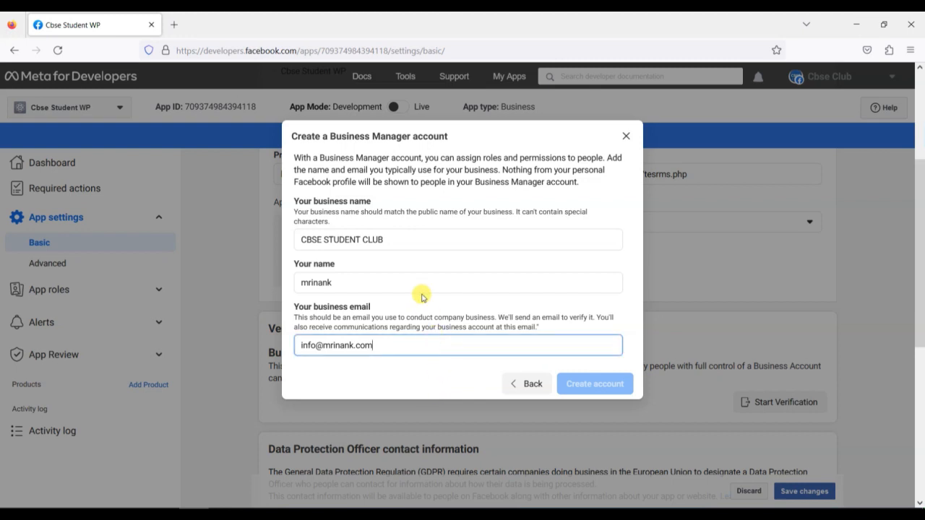
click(410, 279)
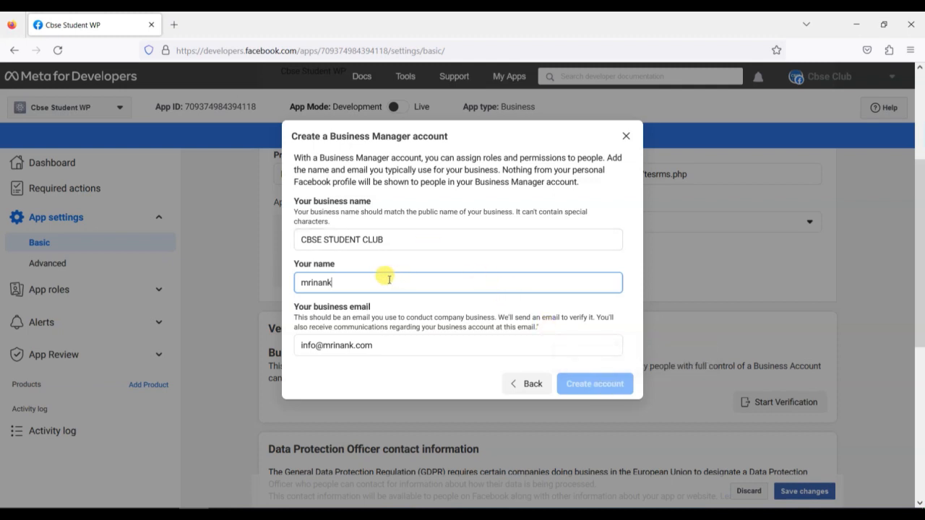
drag(384, 275, 280, 275)
key(End)
text(kumar)
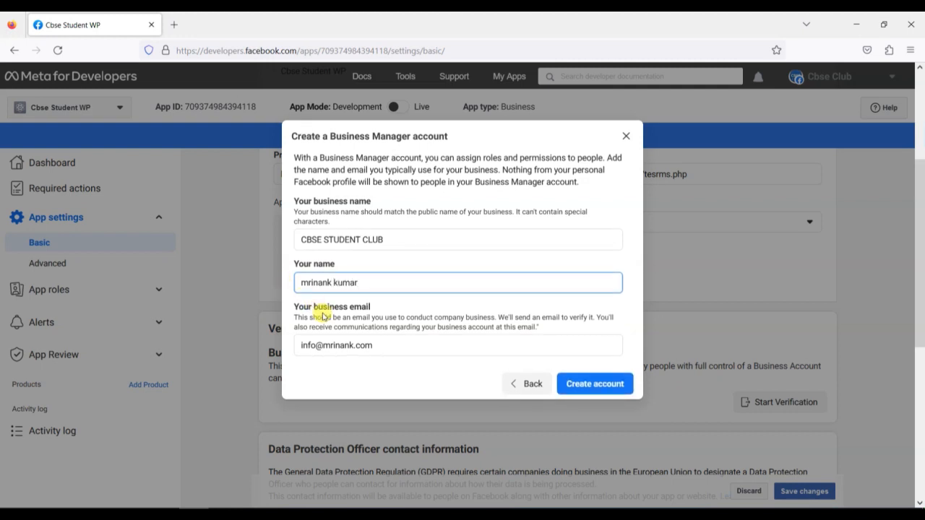
click(600, 389)
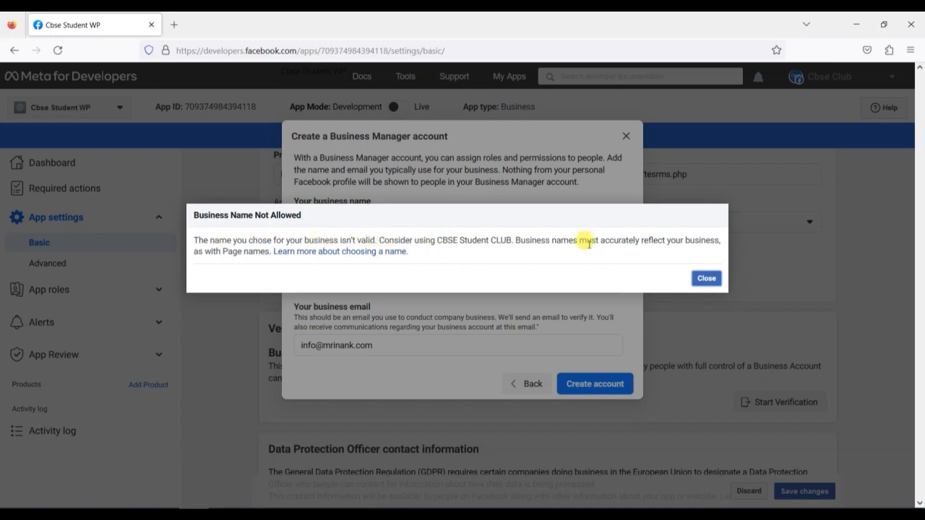
Rename the business to Scigital Academy, create the account, and start its verification, leaving the page
click(706, 281)
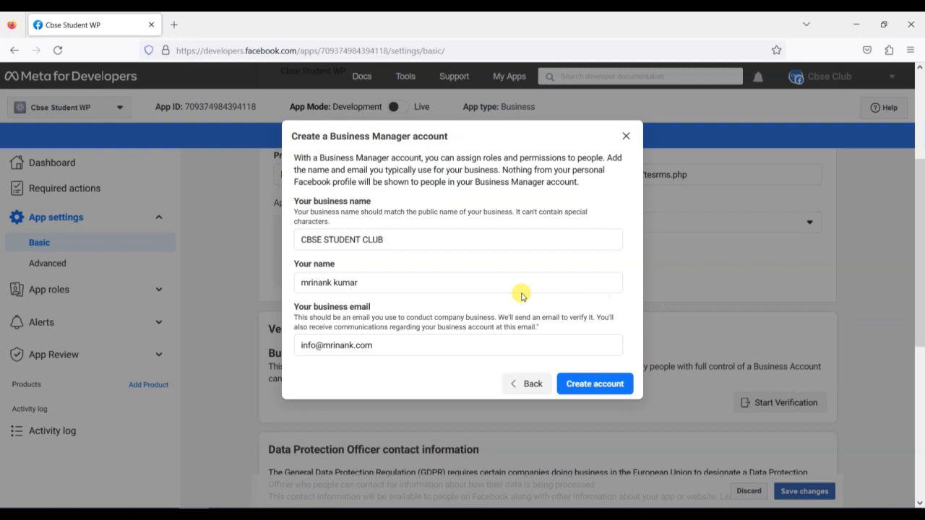
click(417, 236)
key(ctrl+a)
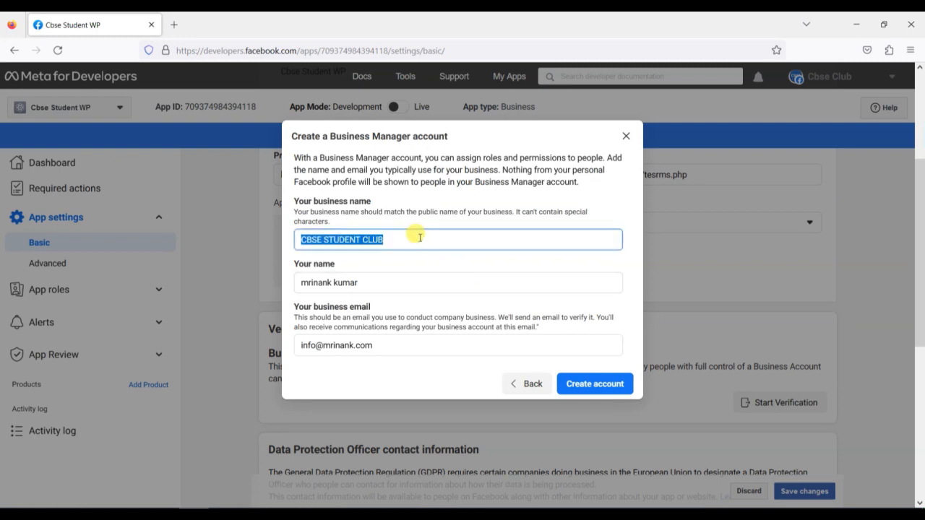
text(Scigital)
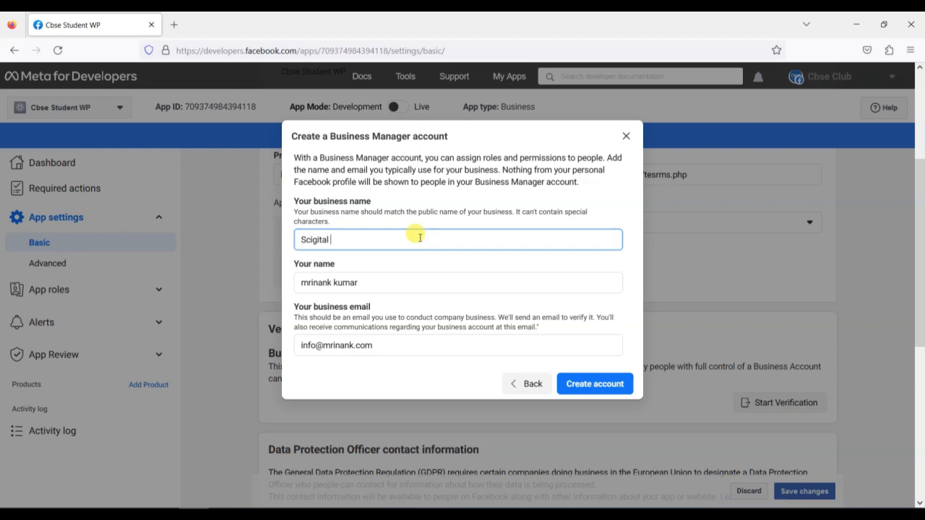
text(Academy)
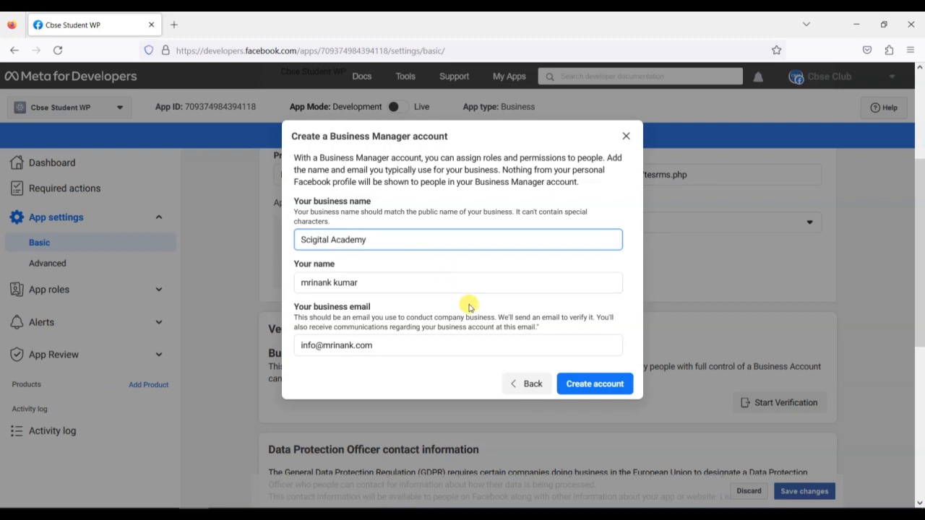
click(587, 387)
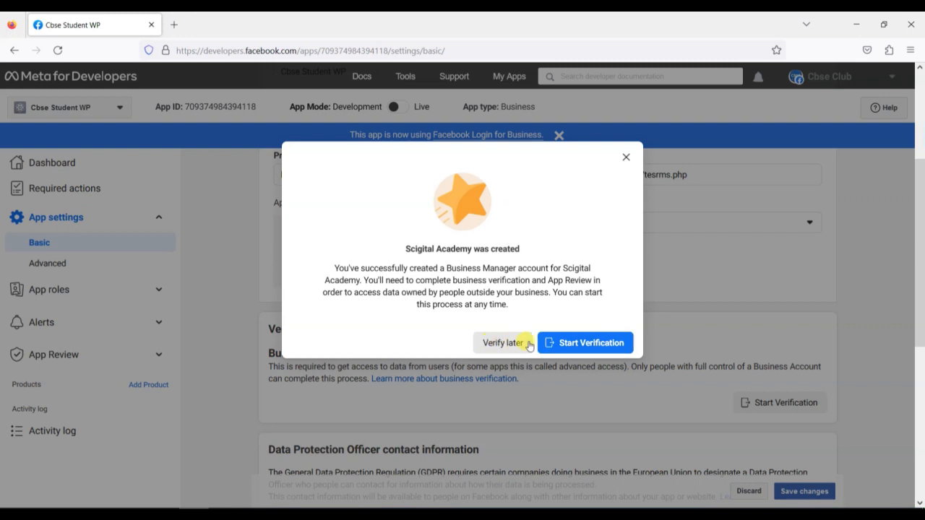
click(585, 345)
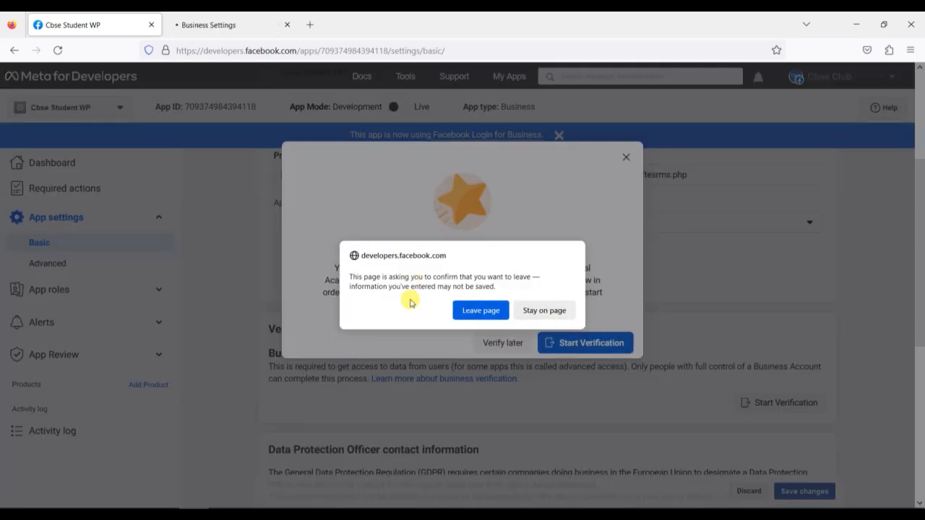
click(483, 311)
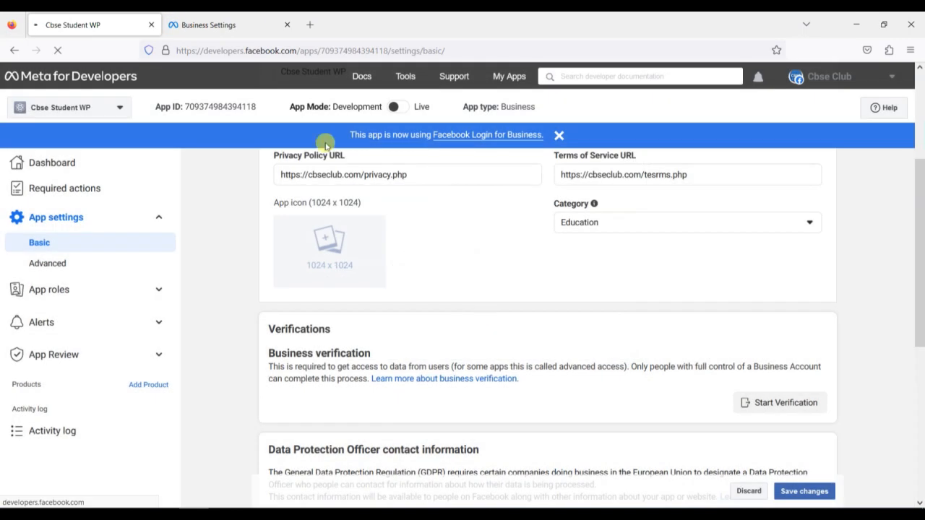
Switch to the Business Settings tab showing Scigital Academy's Security Centre verification status
click(231, 27)
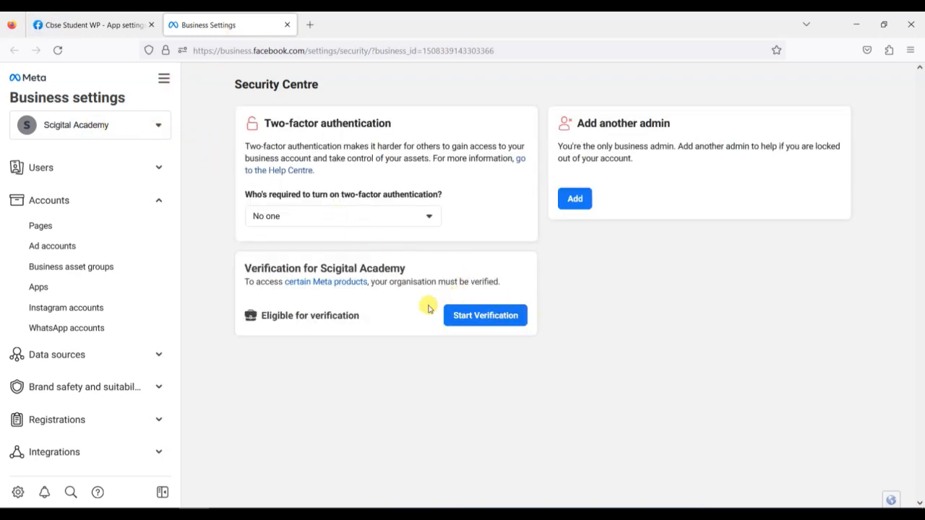
click(107, 27)
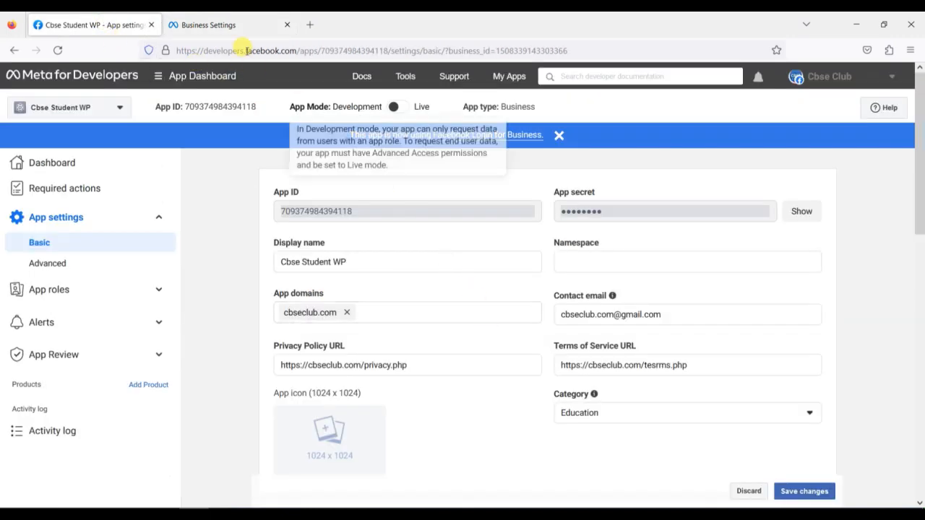
click(235, 27)
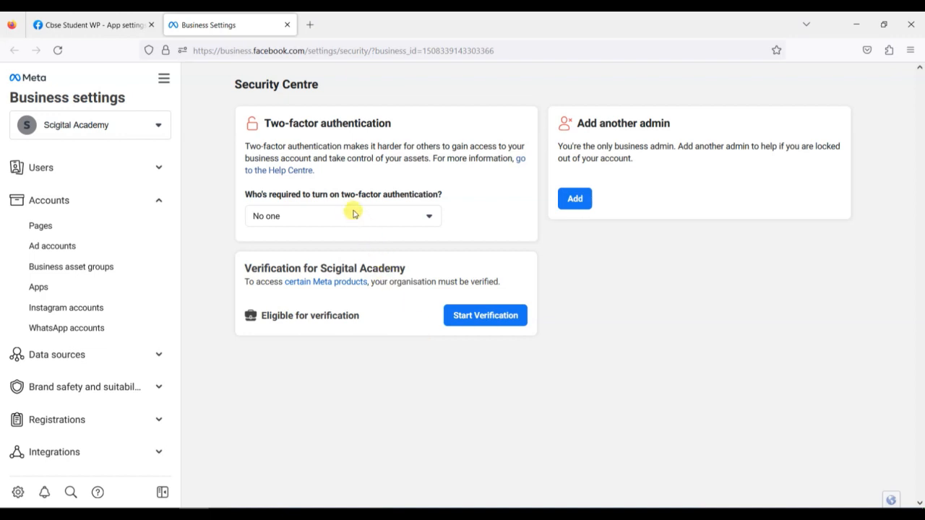
Check the two-factor requirement options, leave No one required, and start verification for Scigital Academy
drag(265, 122, 396, 132)
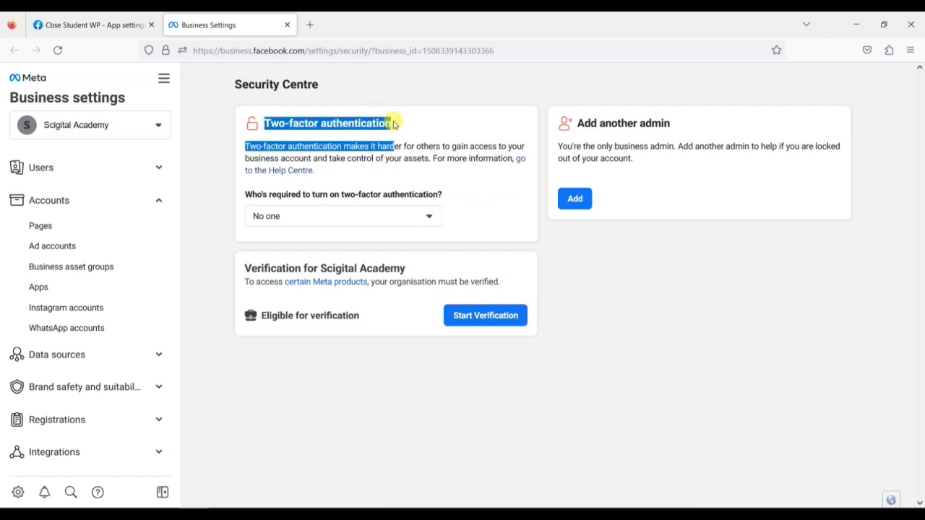
click(394, 124)
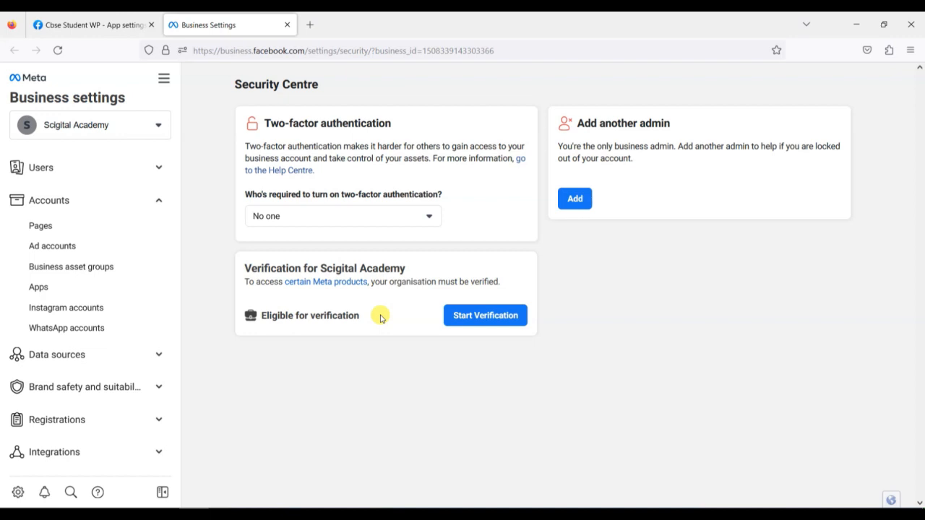
click(382, 216)
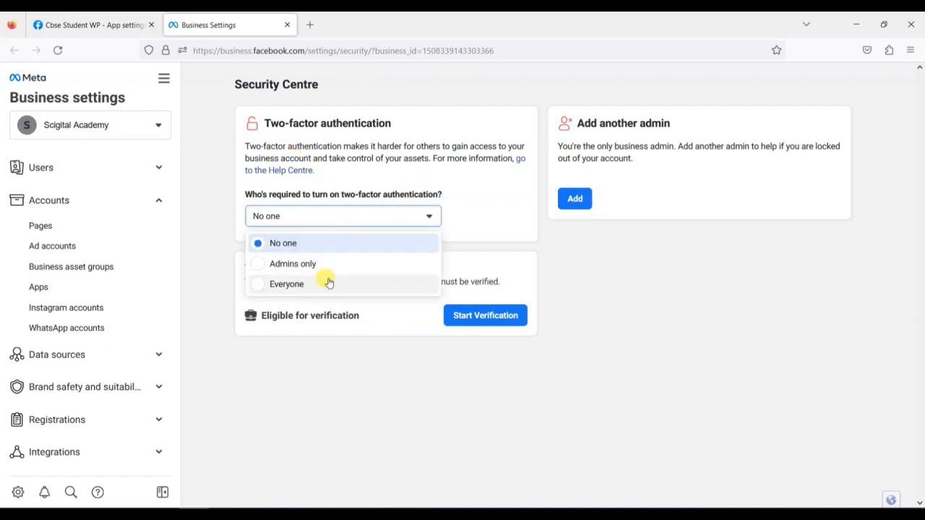
click(502, 215)
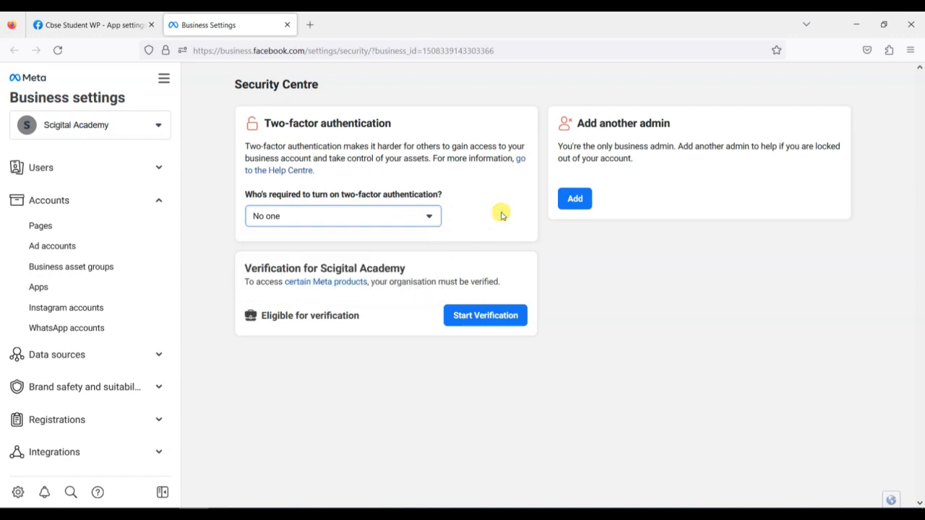
click(485, 316)
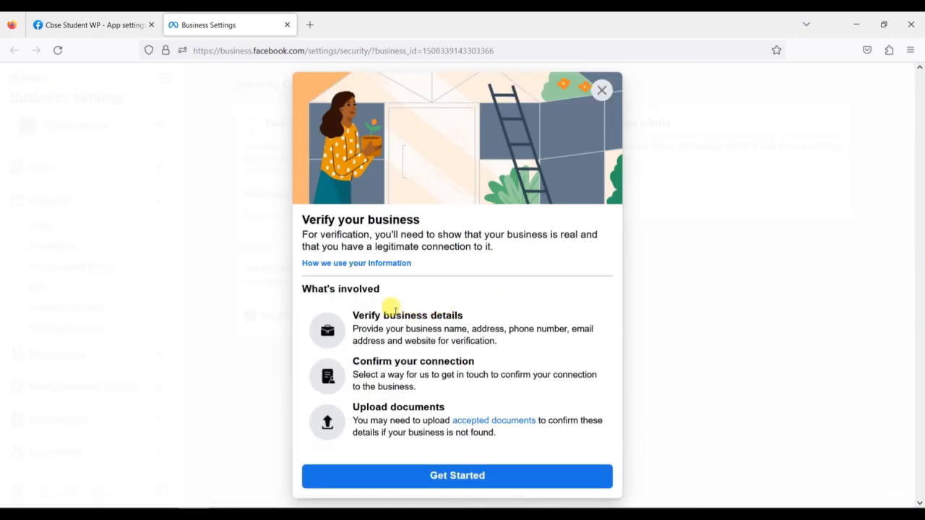
Review the business details, connection confirmation and document upload steps, then choose Get Started
drag(364, 315, 466, 316)
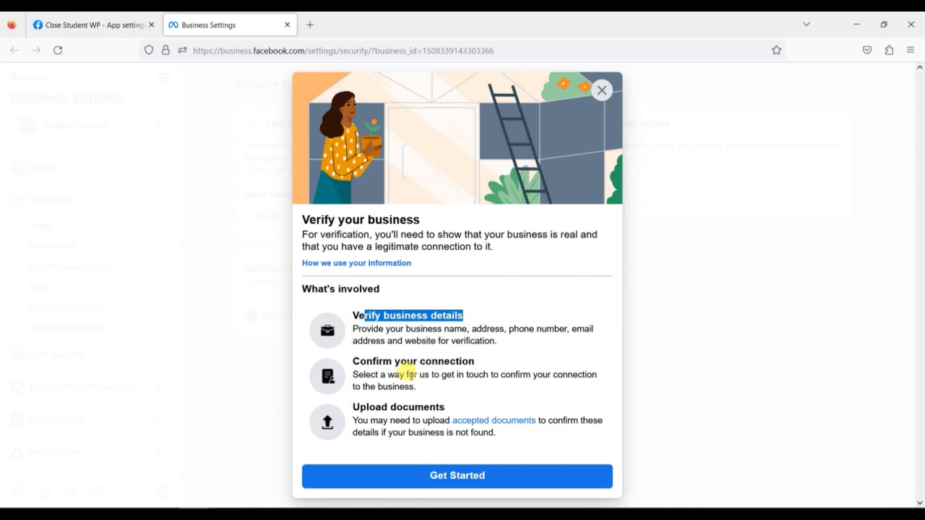
drag(372, 362, 456, 361)
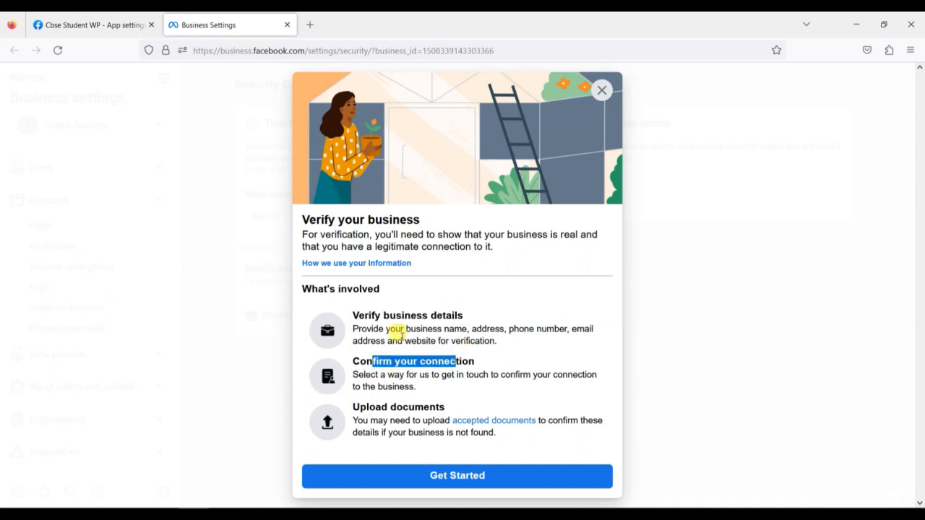
drag(351, 315, 465, 320)
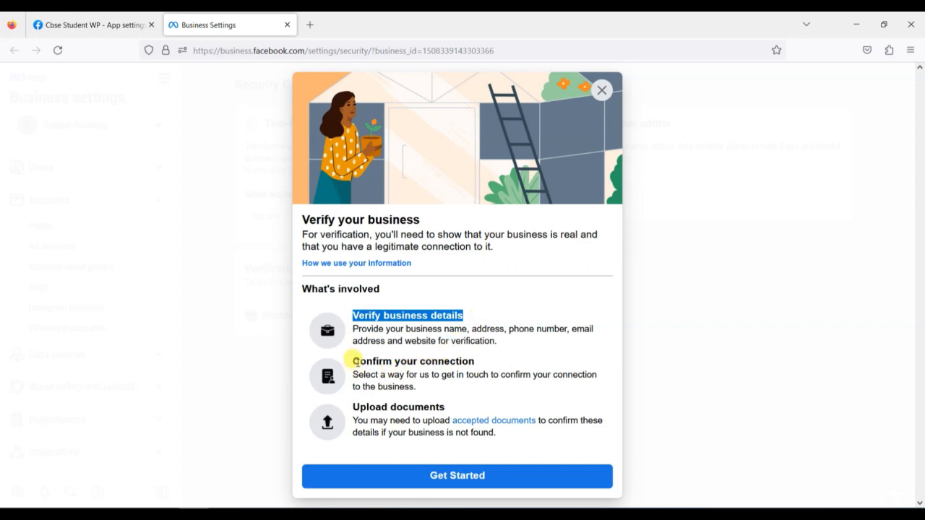
drag(352, 361, 455, 357)
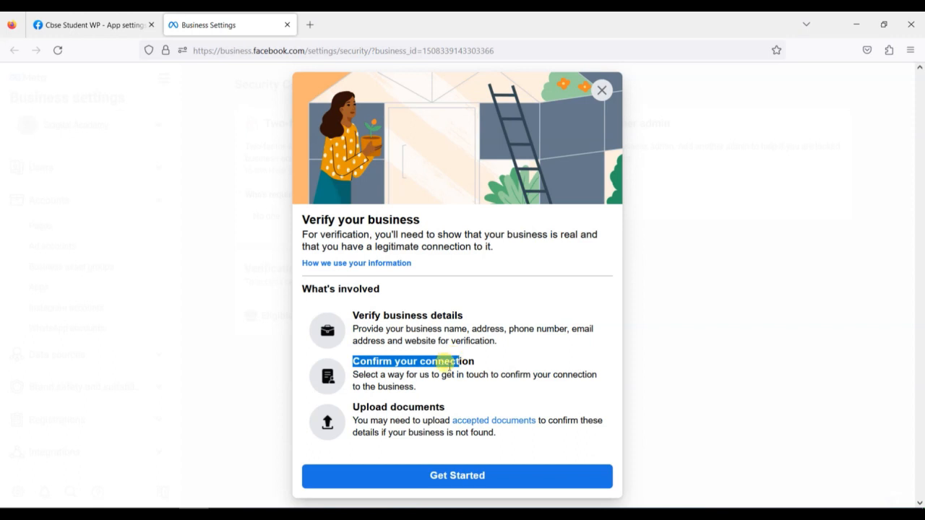
drag(356, 313, 481, 314)
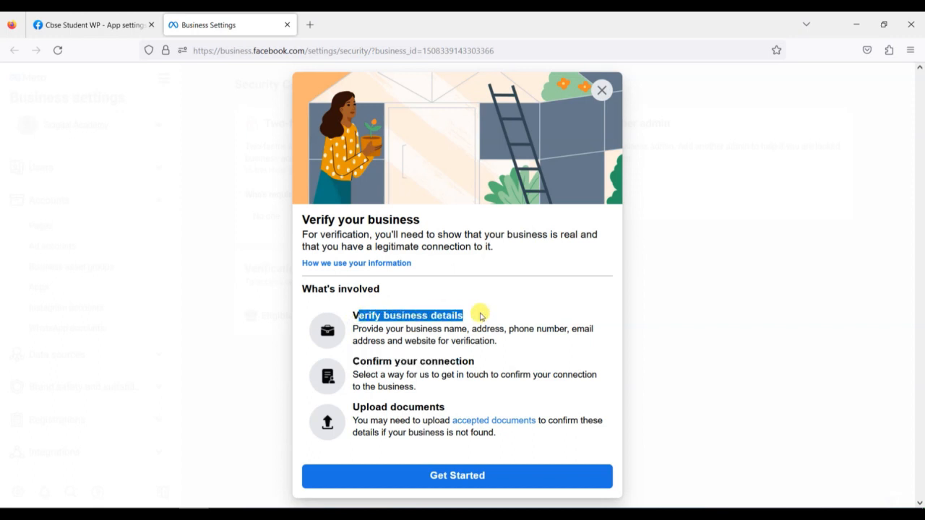
click(352, 361)
drag(353, 360, 491, 361)
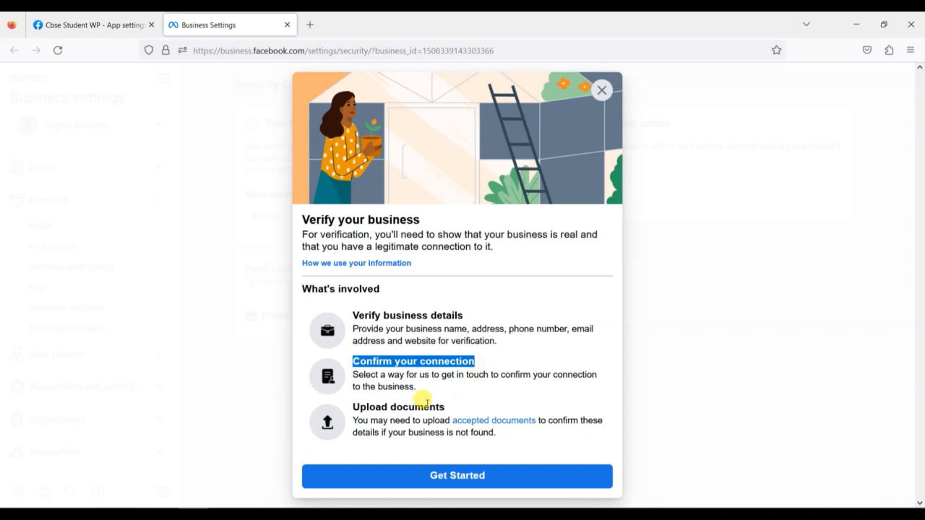
drag(403, 406, 452, 407)
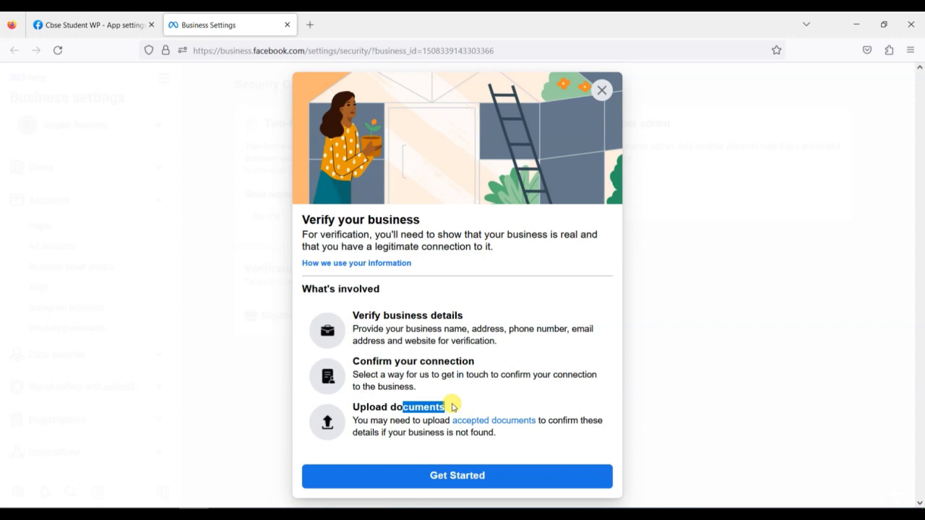
click(460, 473)
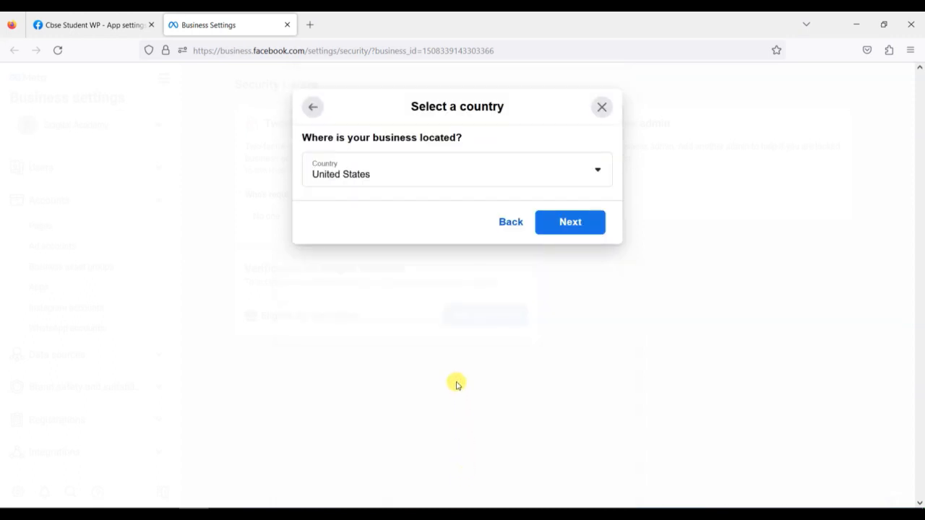
Set the business country to India and continue to the business details step
click(430, 173)
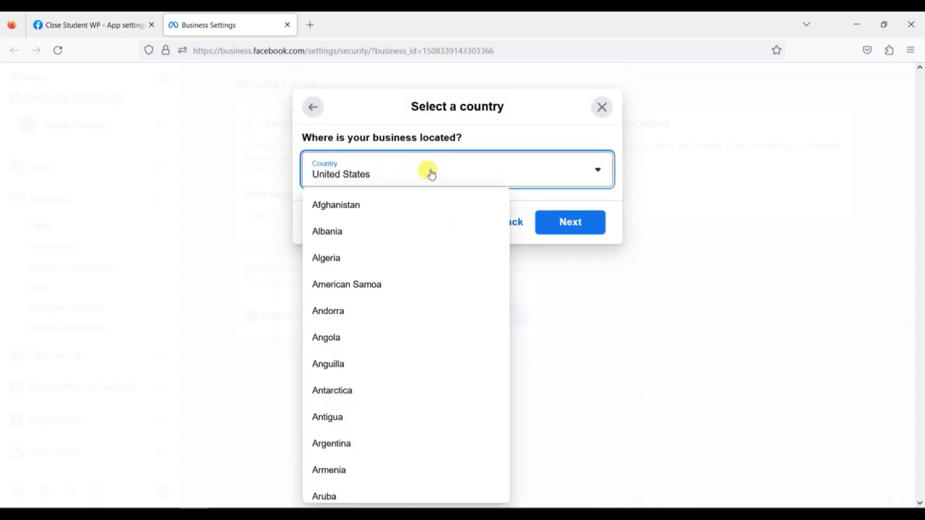
text(ind)
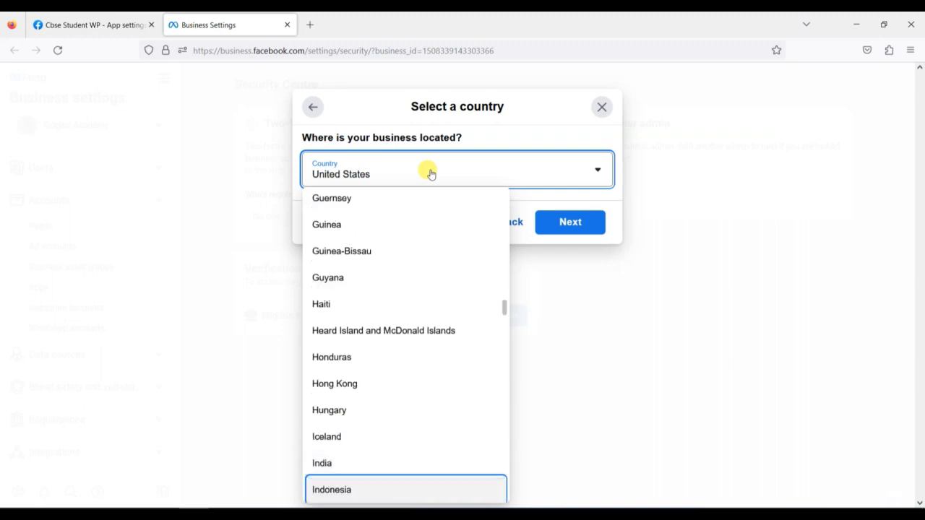
click(381, 457)
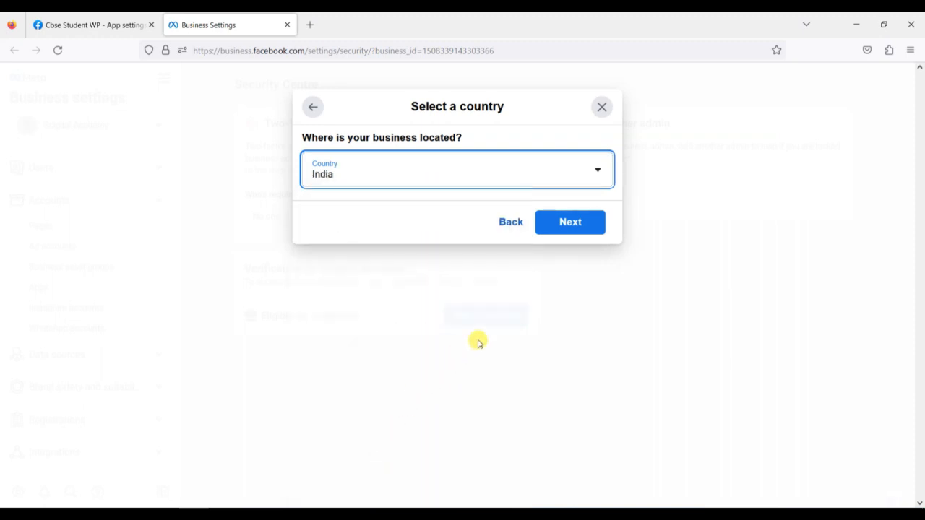
click(570, 226)
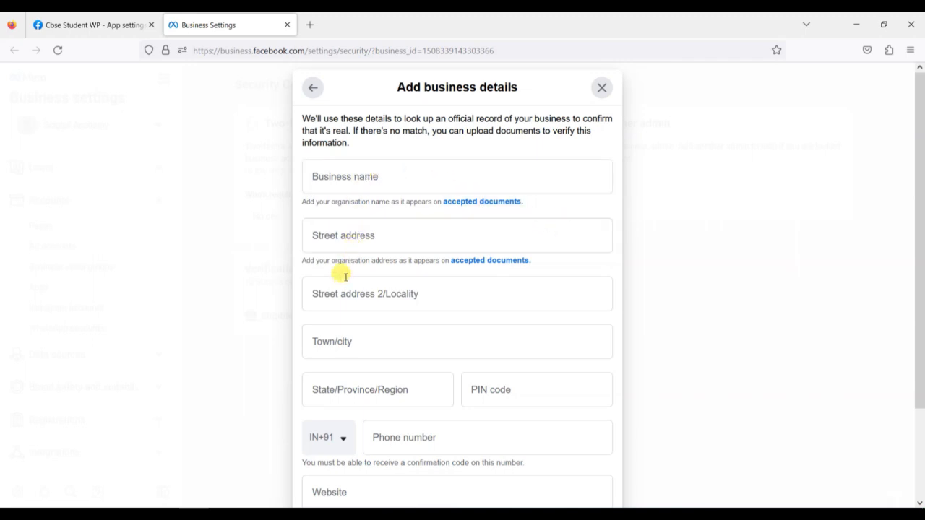
Look over the business details form, including the phone number field, then return to country selection
scroll(369, 346, down, 2)
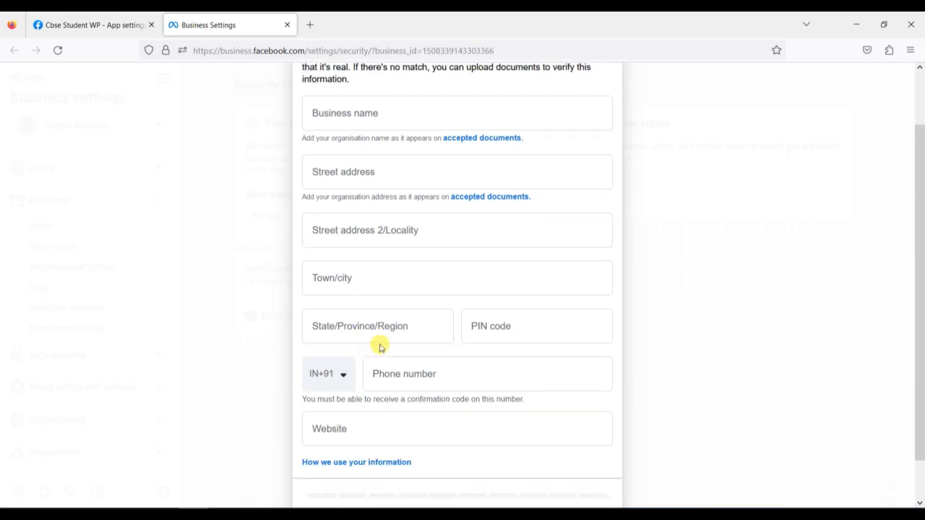
scroll(389, 429, down, 1)
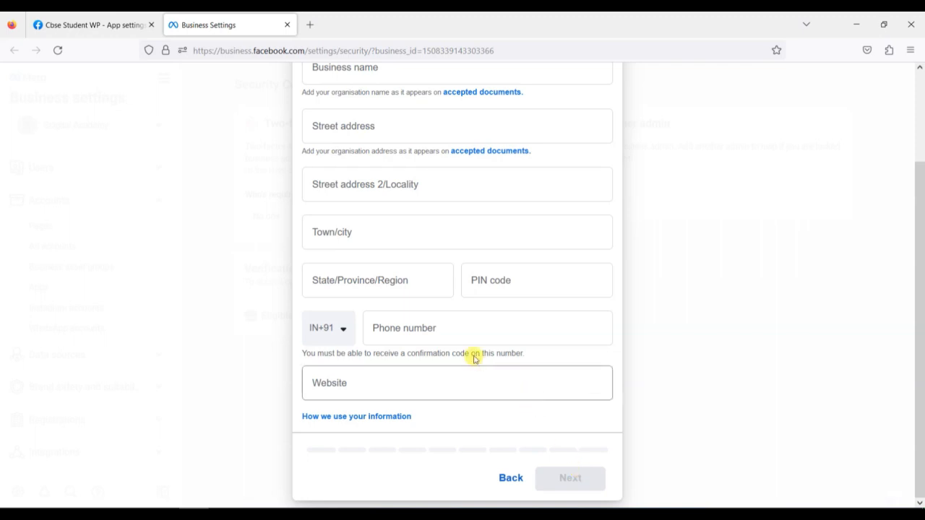
click(449, 325)
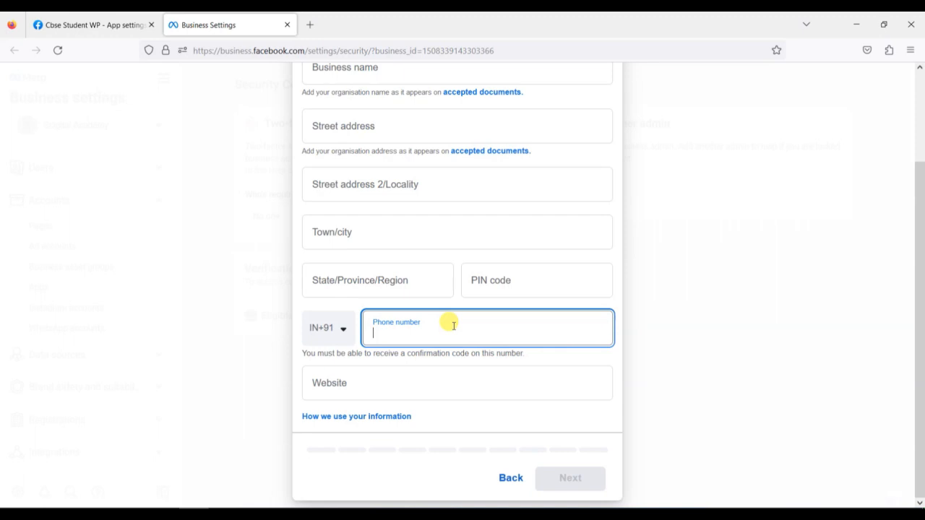
click(509, 478)
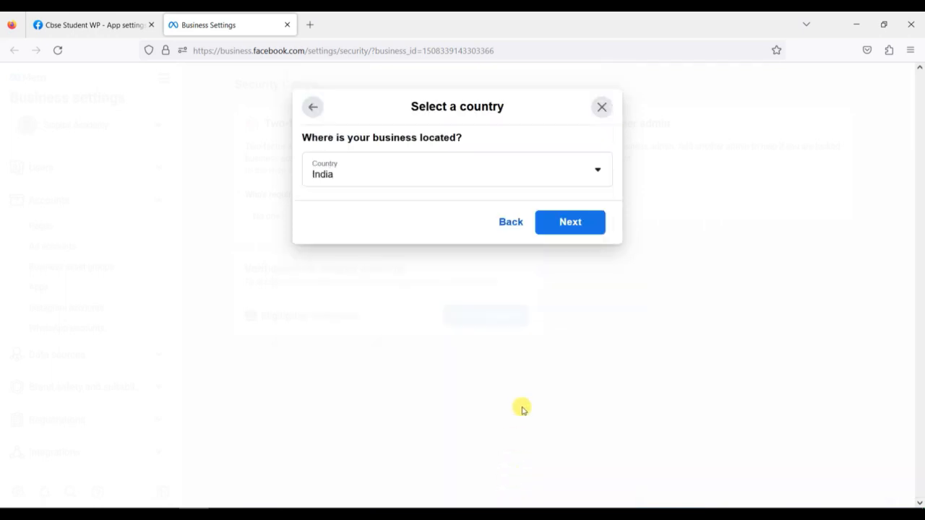
Go back to the overview and exit verification, confirming with Yes, Exit
click(515, 225)
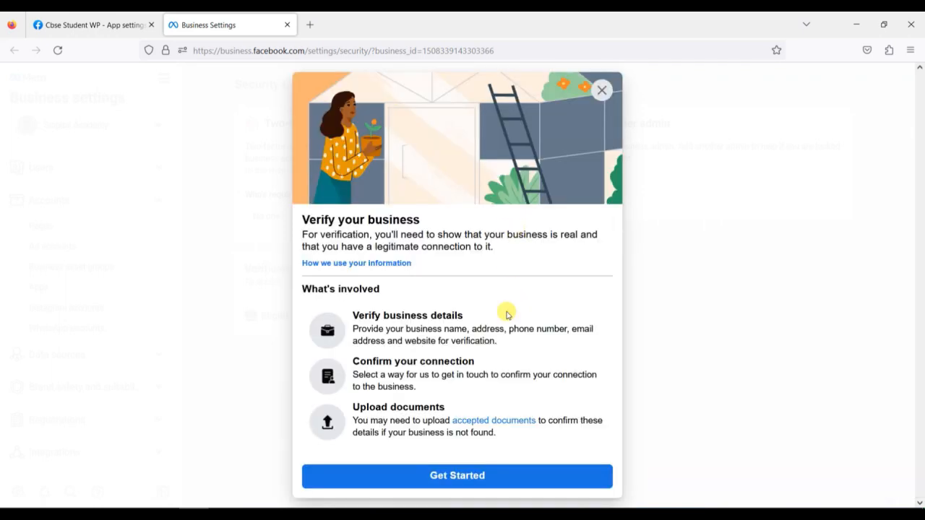
click(601, 89)
click(562, 320)
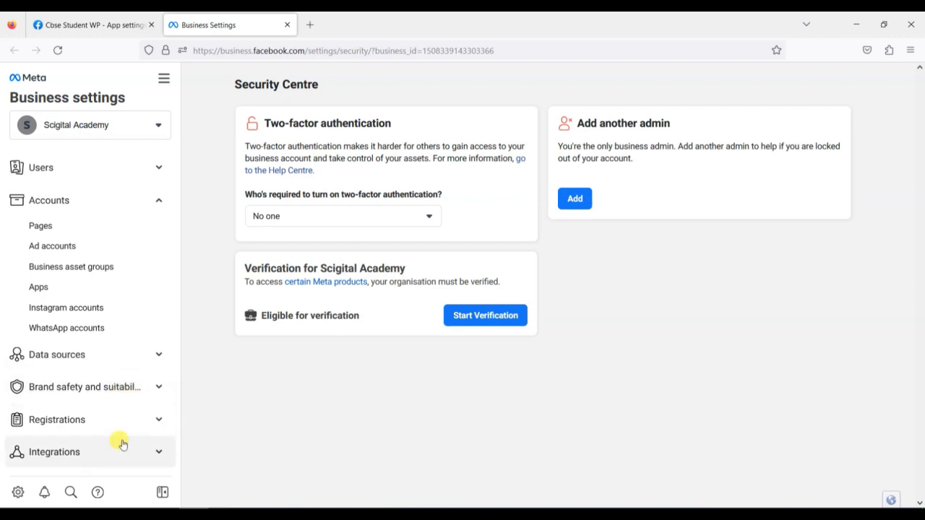
click(118, 356)
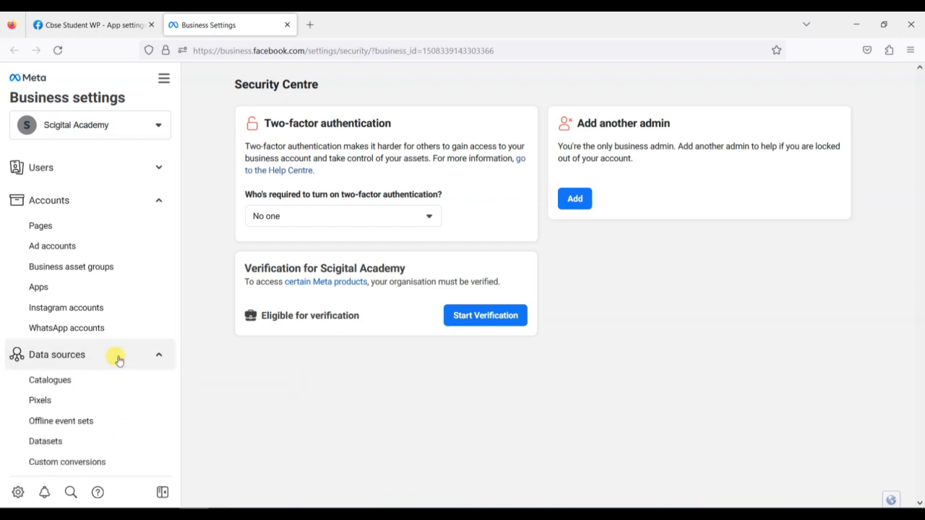
scroll(120, 357, down, 3)
scroll(134, 353, down, 3)
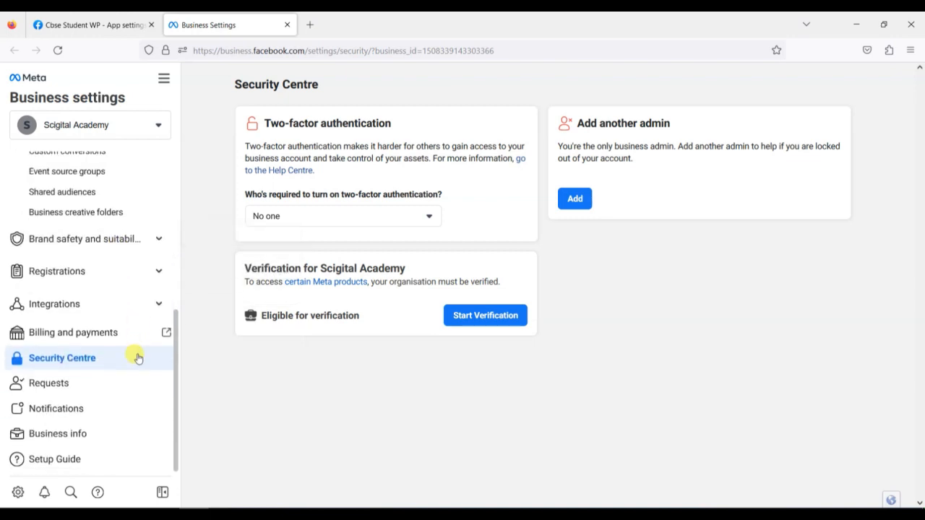
click(99, 434)
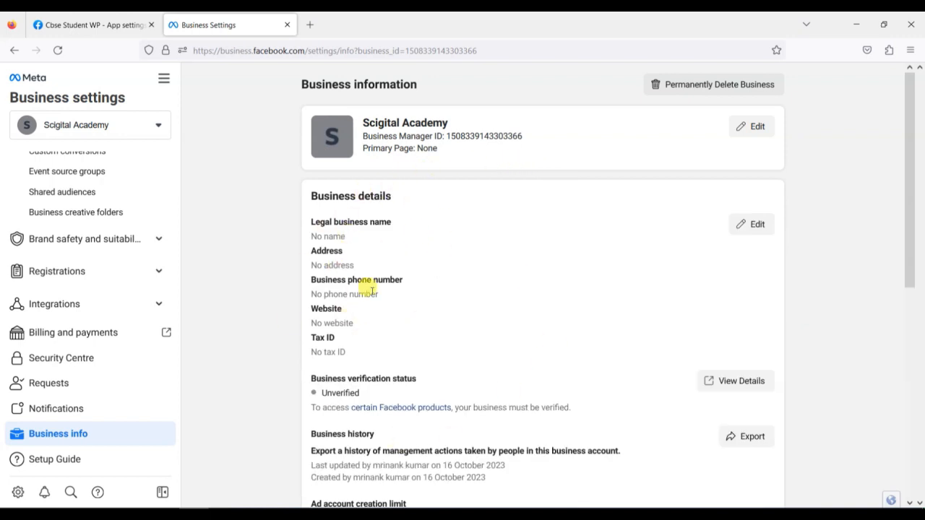
drag(314, 393, 371, 395)
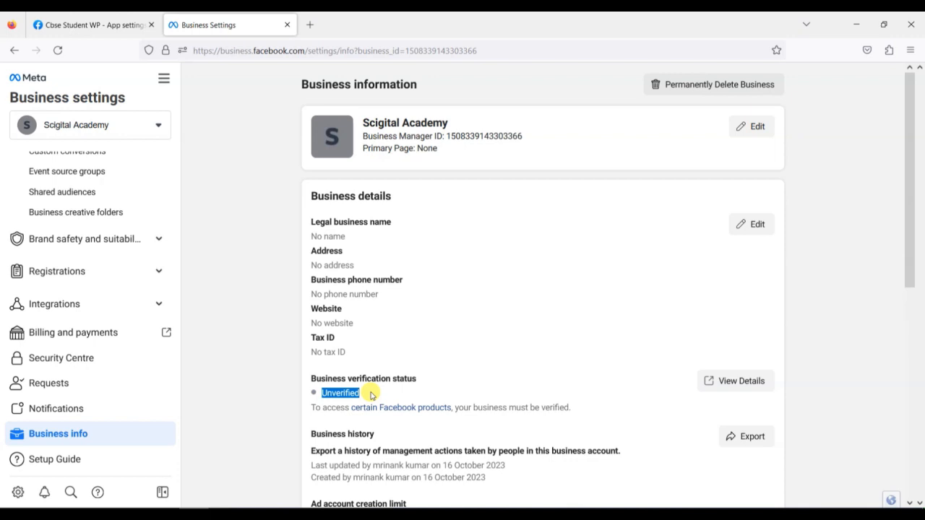
click(87, 365)
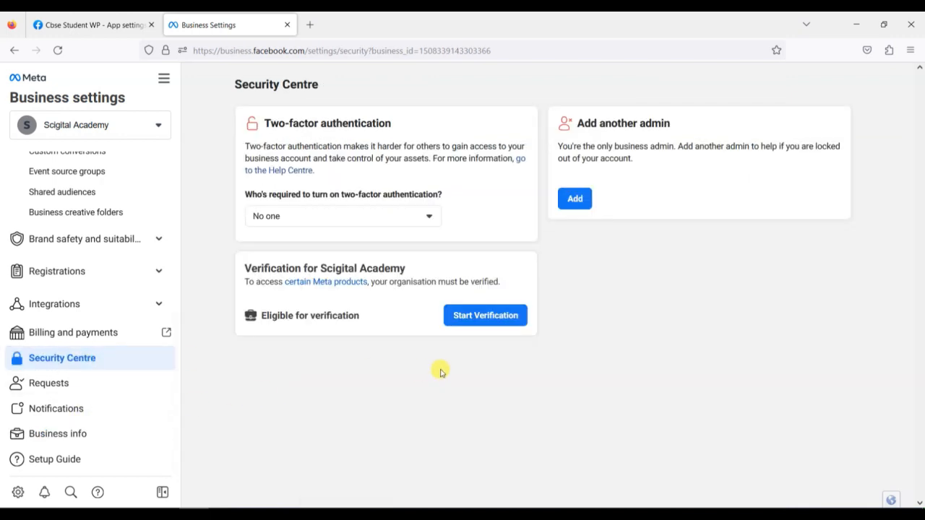